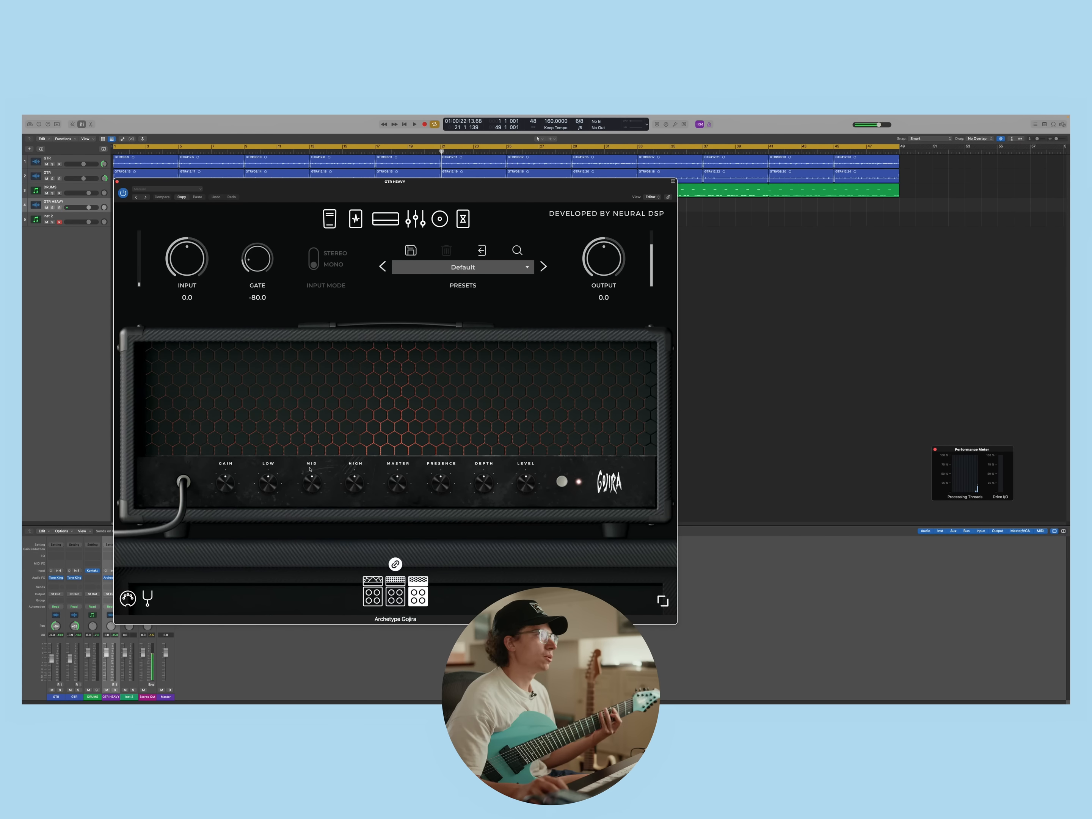
Switch Archetype Gojira on the GTR HEAVY track to its middle amp, audition the tone, and close the plugin window
left_click(394, 581)
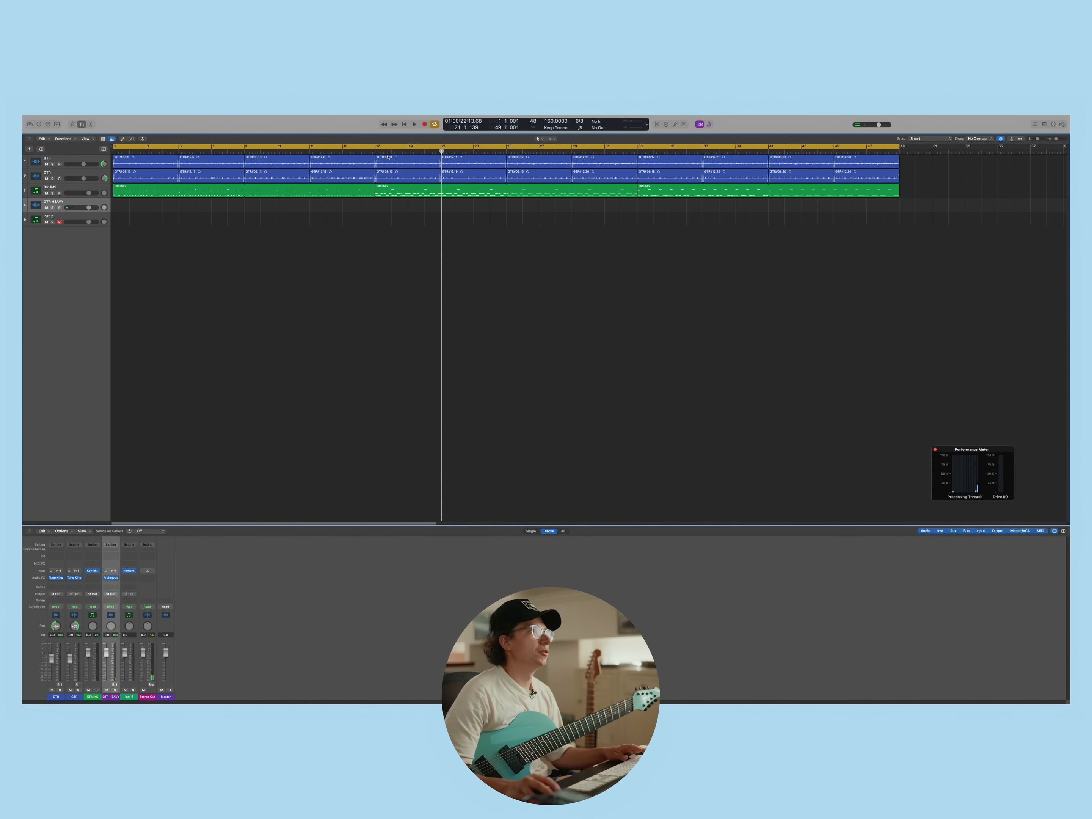
key("space")
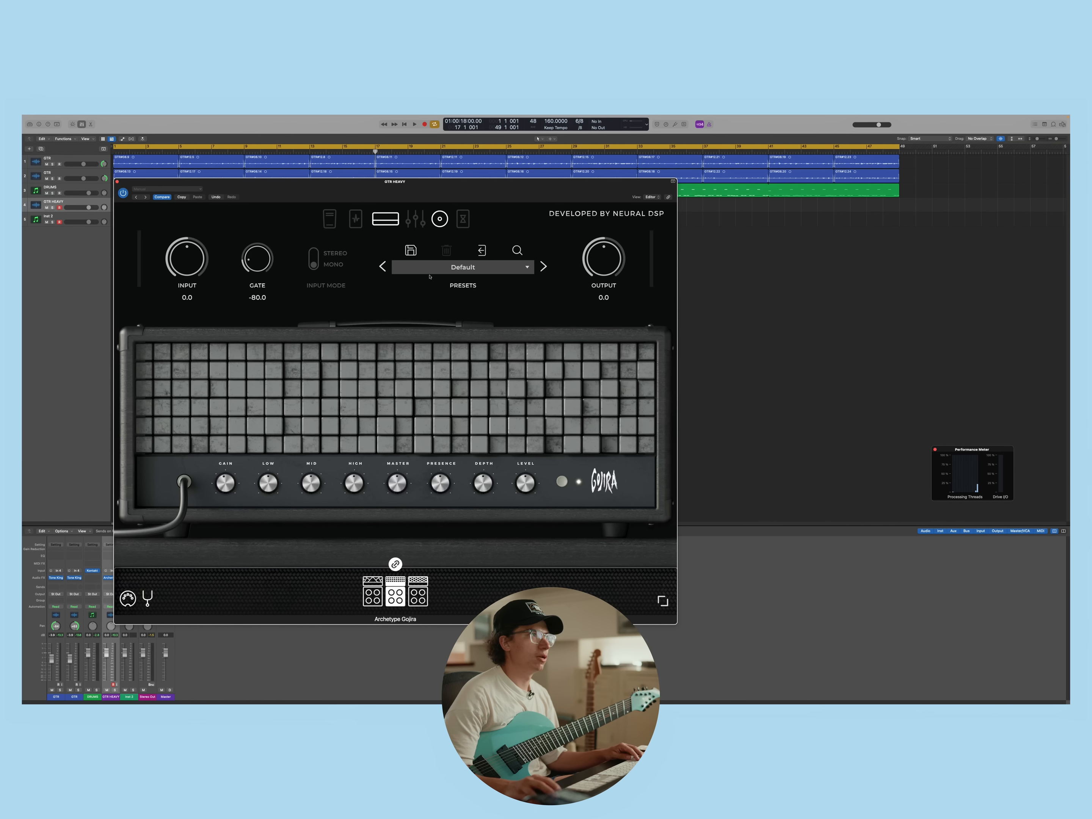
left_click(117, 181)
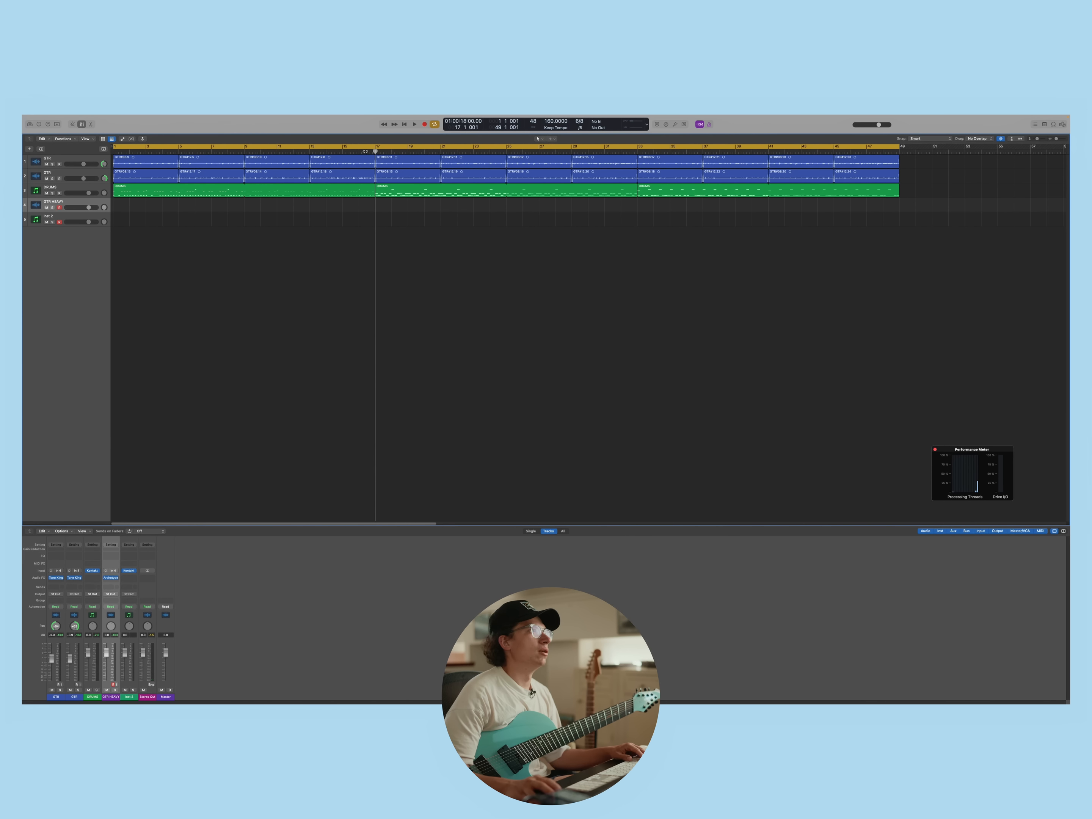
Create a MIDI region on the Inst 2 track at bar 17, extend it to bar 25 and open it in the Piano Roll
left_click(98, 219)
right_click(384, 222)
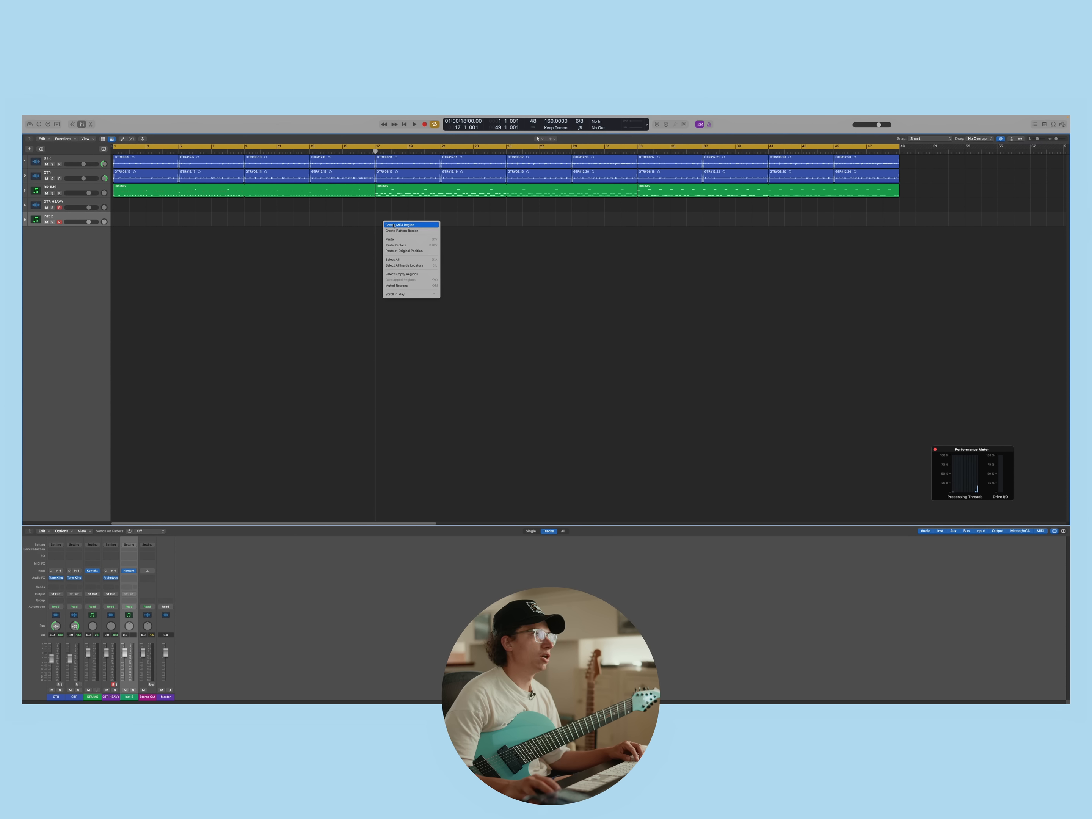
left_click(405, 225)
left_click_drag(390, 225, 506, 223)
key("p")
Play the section from bar 17 repeatedly to work out the notes for the Inst 2 part on the guitar
key("space")
key("space")
key("space")
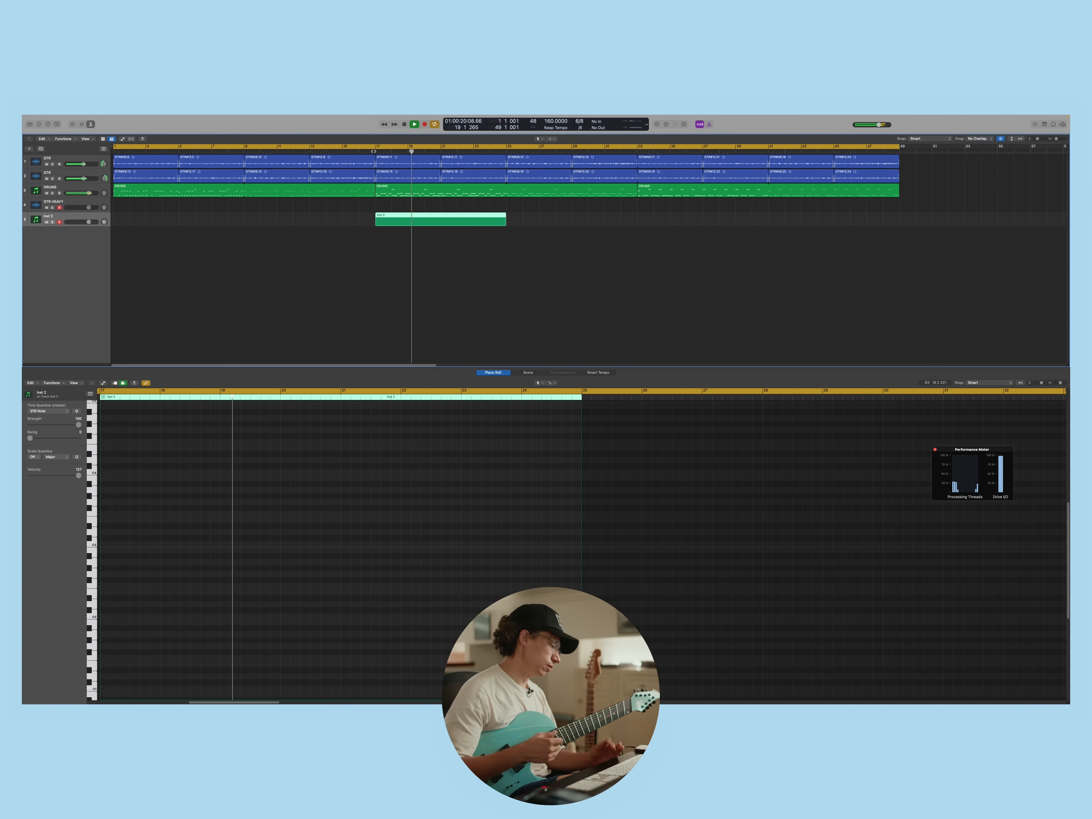
key("space")
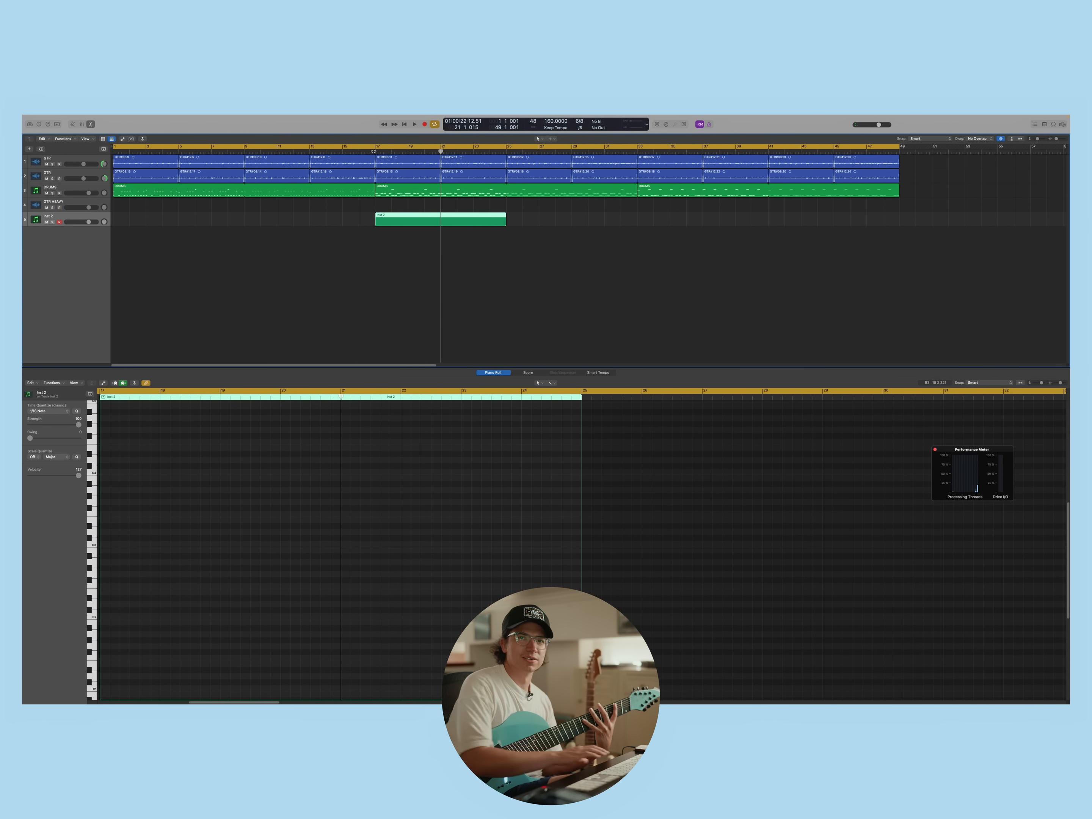
key("space")
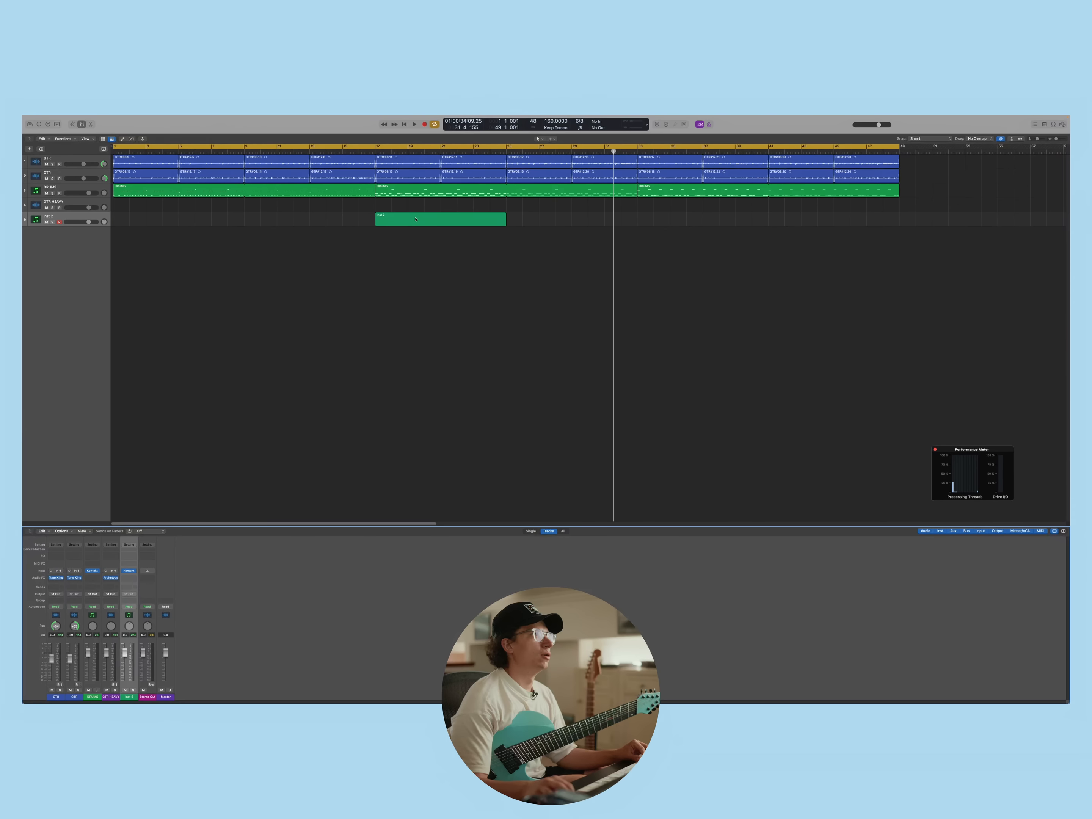
left_click(440, 219)
double_click(440, 219)
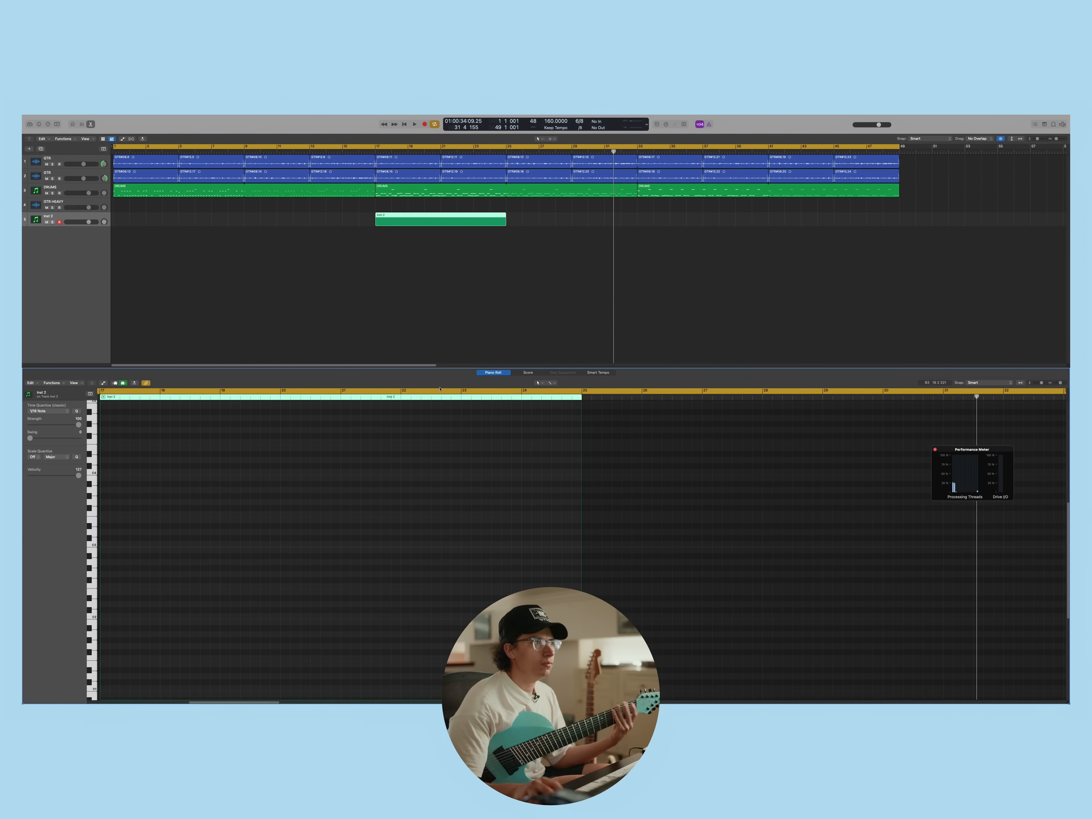
key("shift+space")
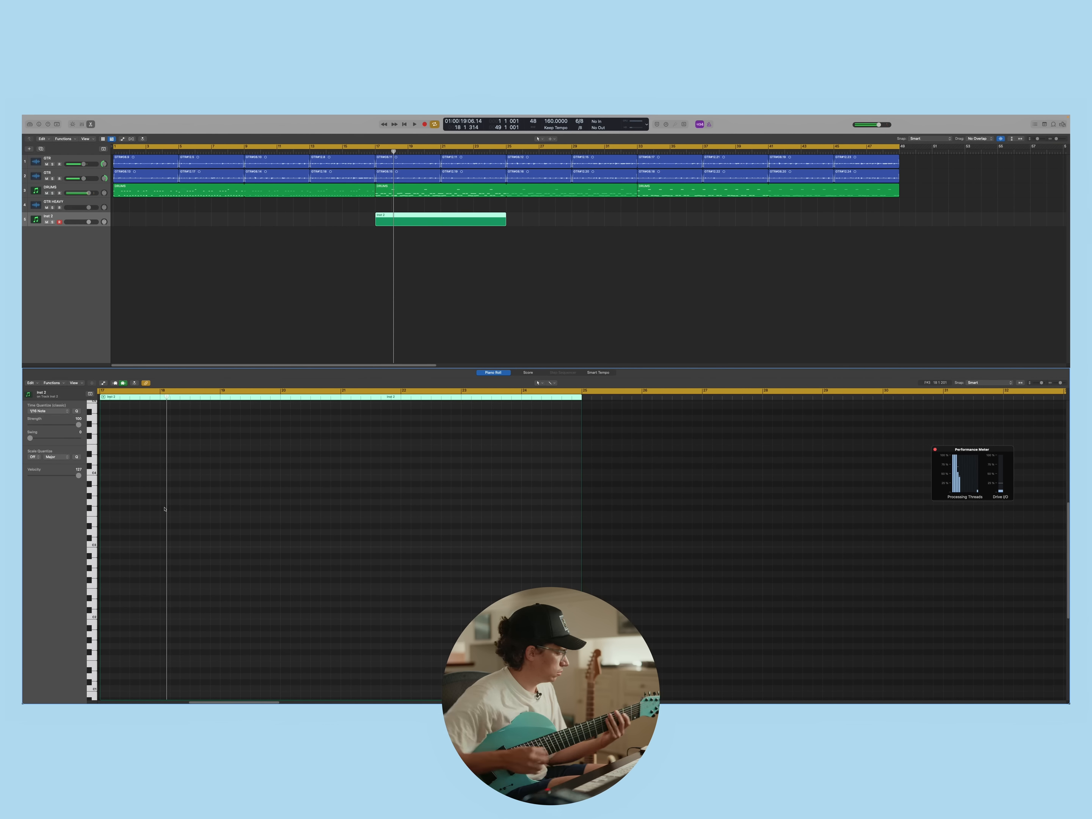
Enter the Inst 2 notes in the Piano Roll from bar 18 through bar 32, checking them against playback
left_click_drag(155, 516, 157, 521)
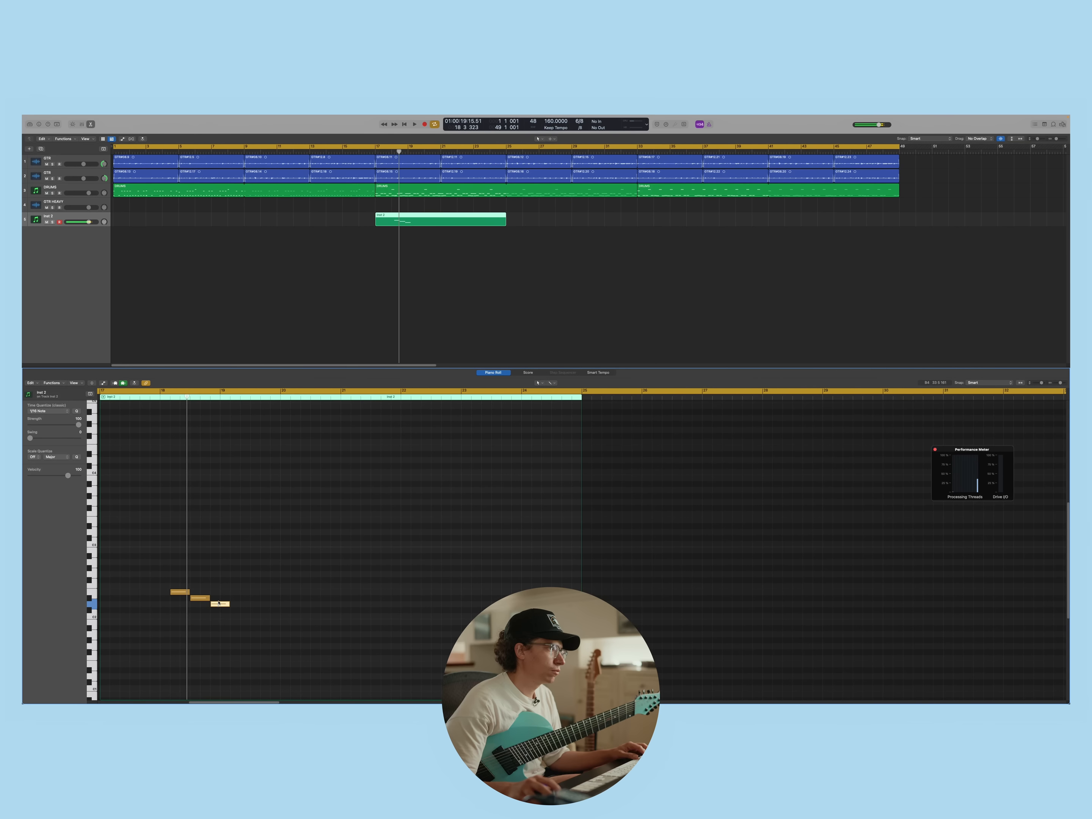
left_click_drag(220, 604, 219, 598)
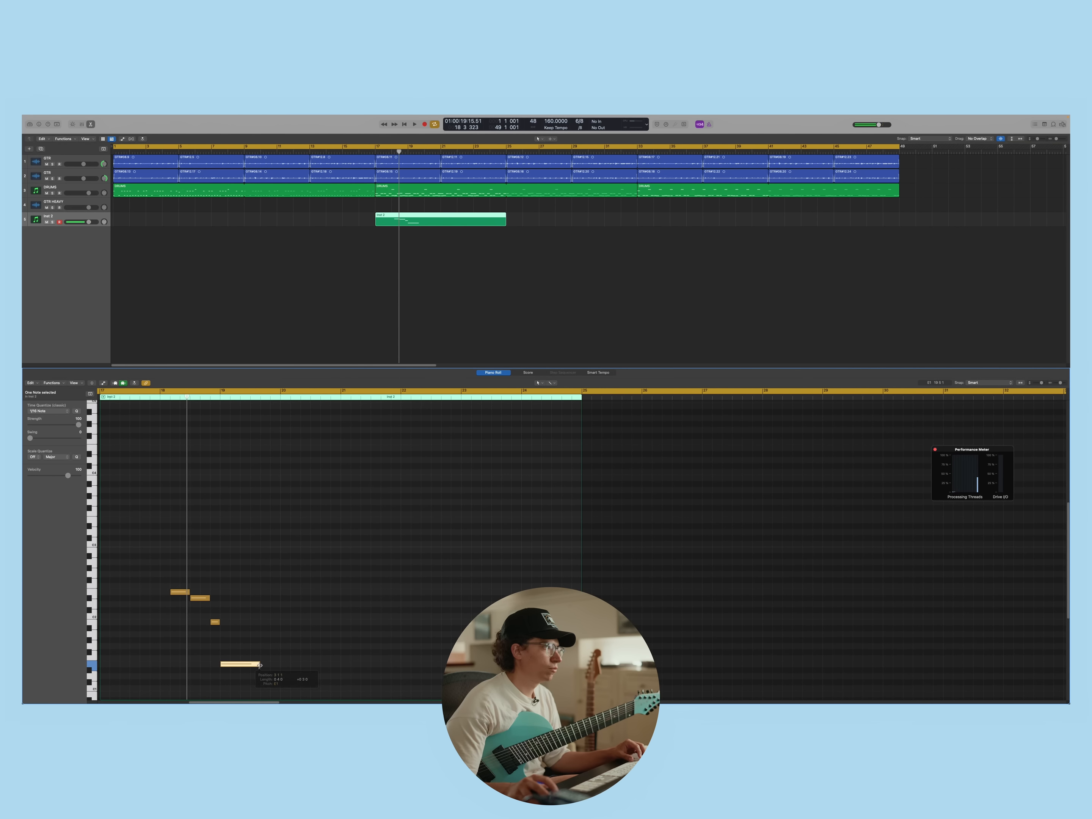
key("space")
key("space")
left_click_drag(261, 665, 280, 666)
key("space")
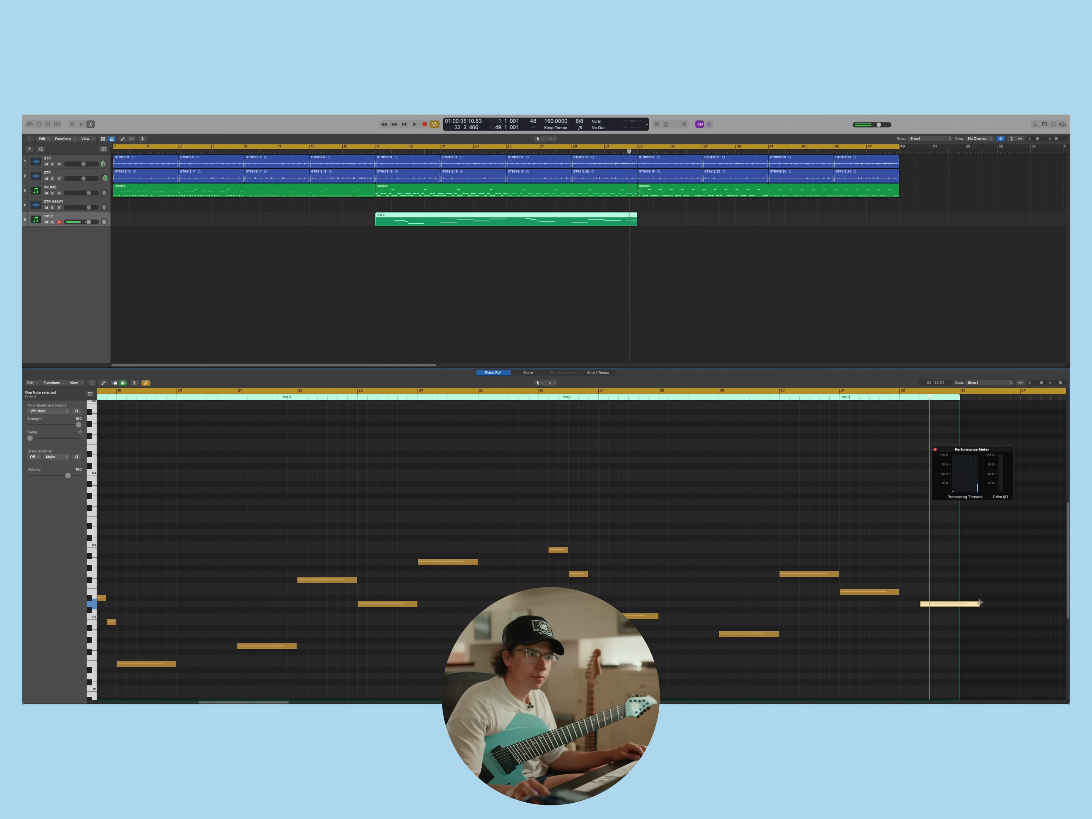
left_click_drag(914, 611, 934, 590)
key("space")
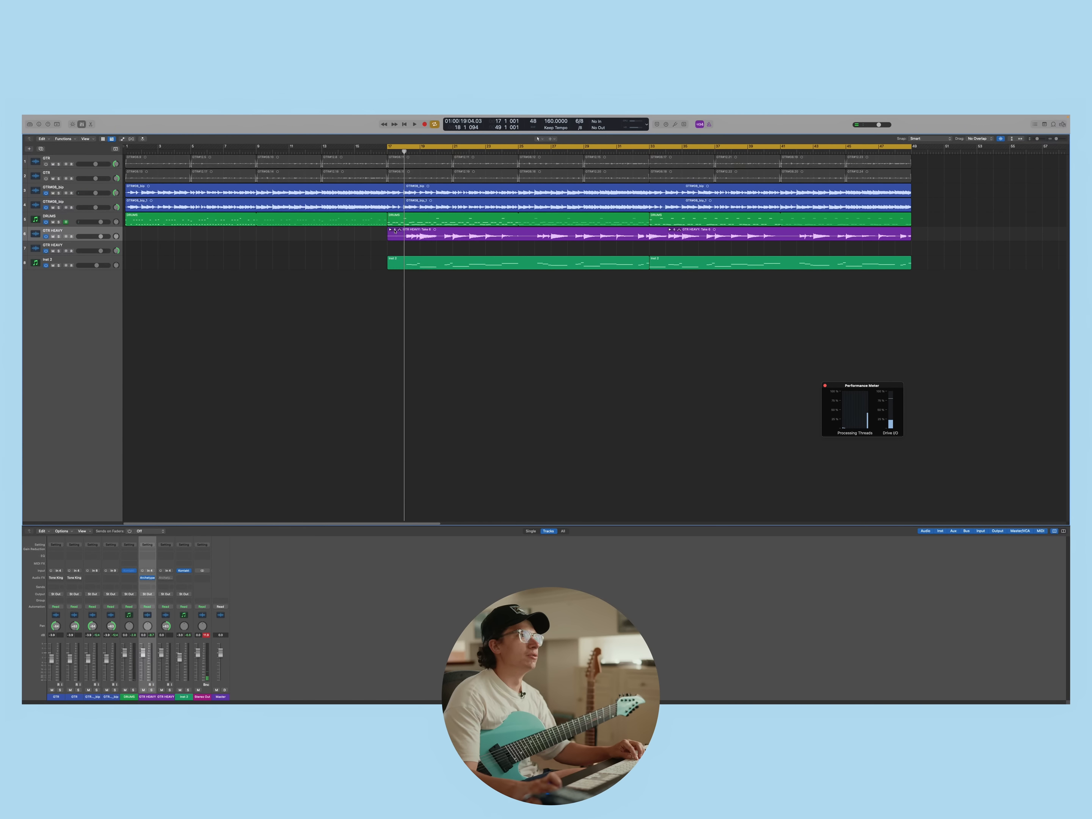
Flatten the GTR HEAVY take folder and slightly lower the Inst 2 track's volume during playback
left_click(395, 230)
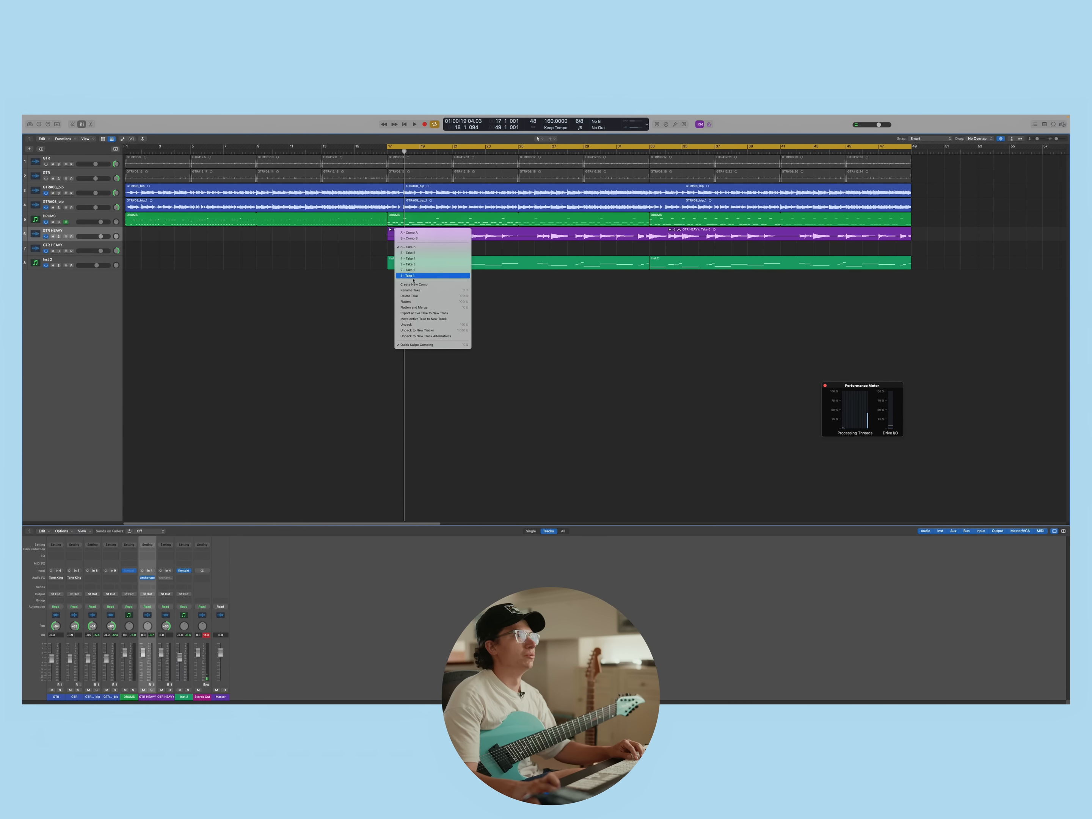
left_click(398, 299)
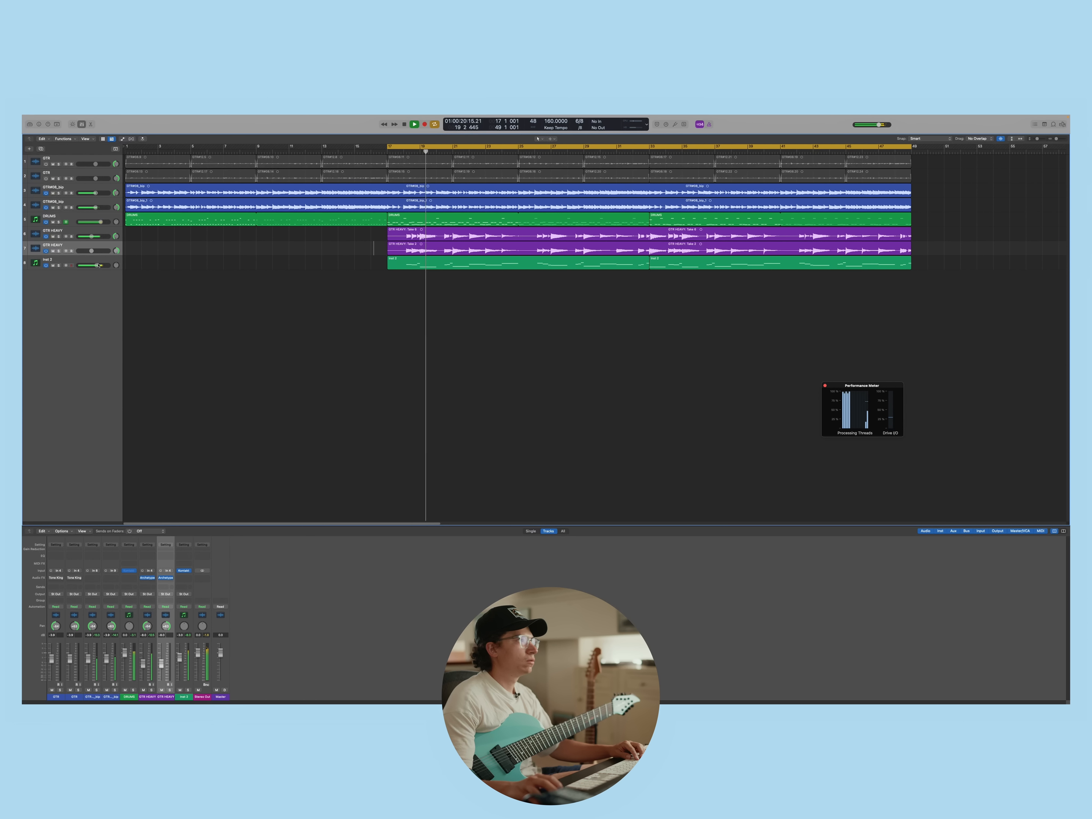
left_click_drag(97, 265, 96, 269)
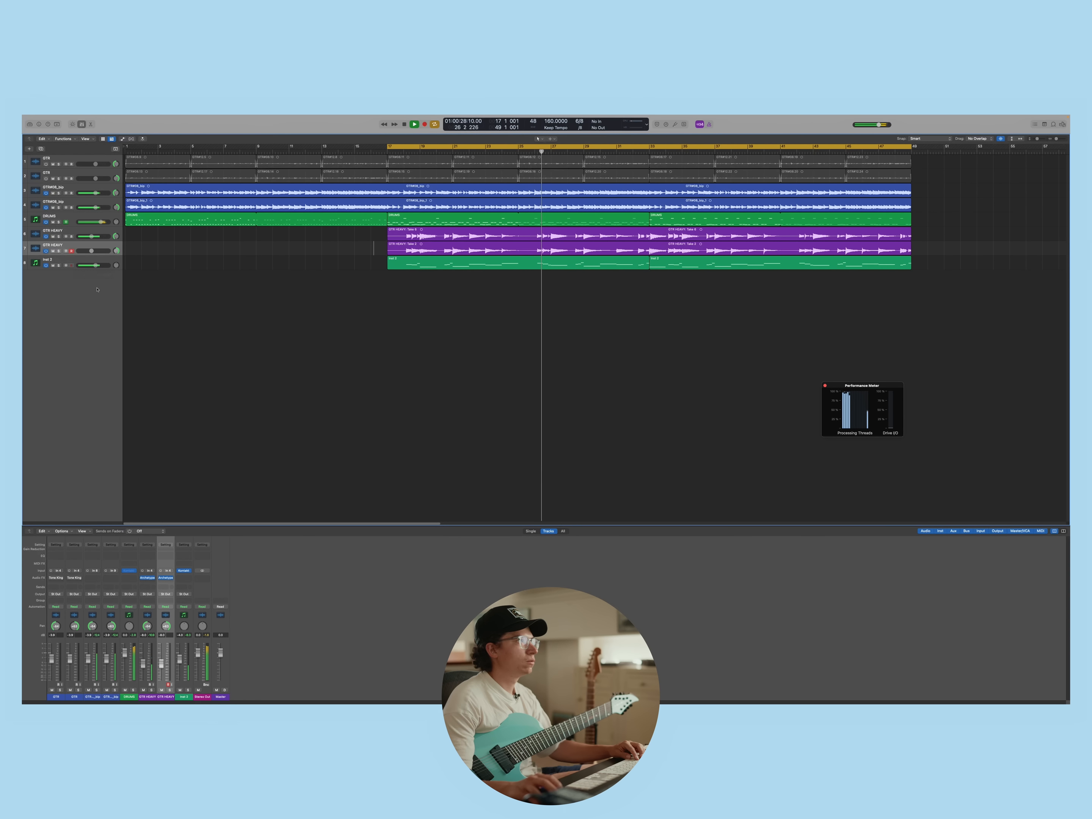
key("space")
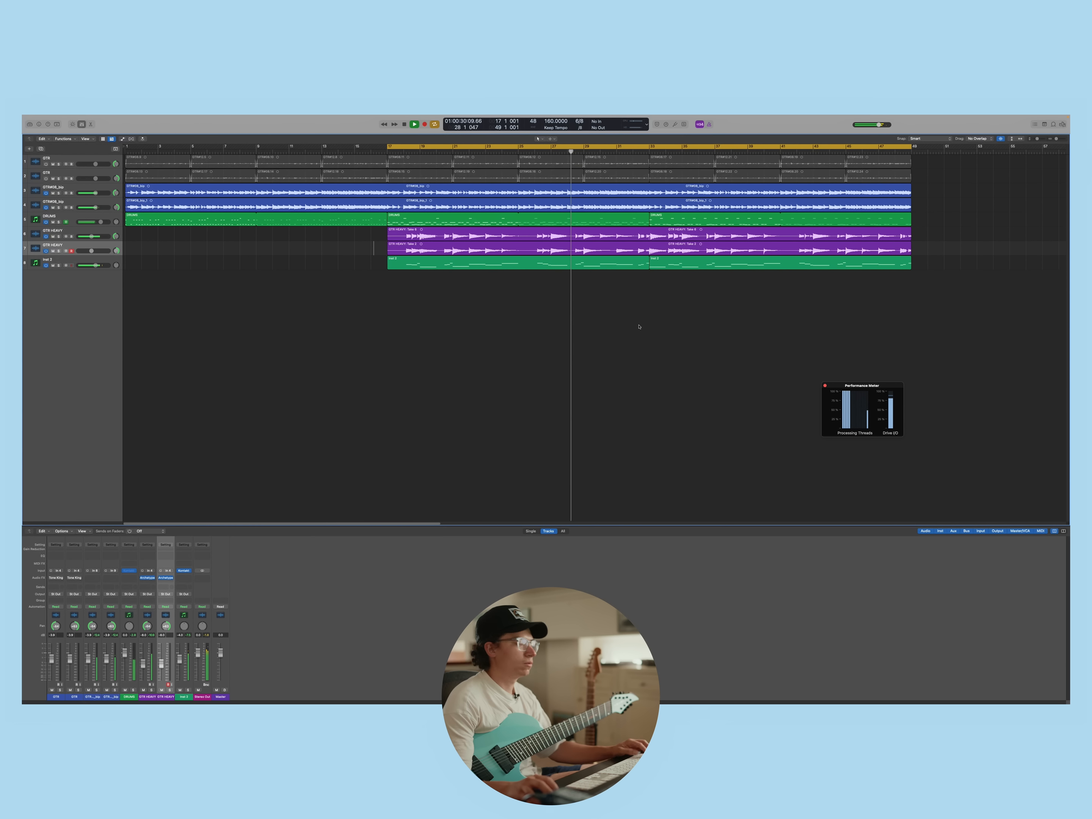
Bounce the regions of both GTR HEAVY tracks in place to new tracks, with the audio tail included in the file
right_click(523, 230)
left_click(551, 236)
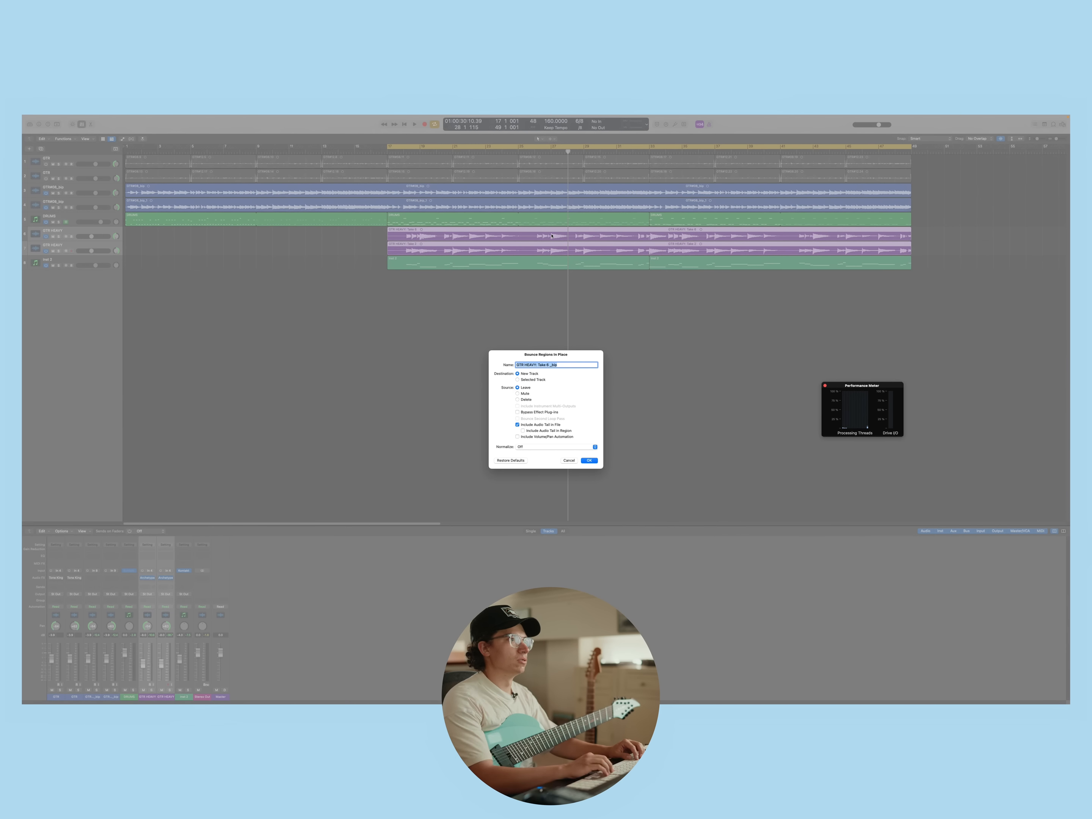
key("Return")
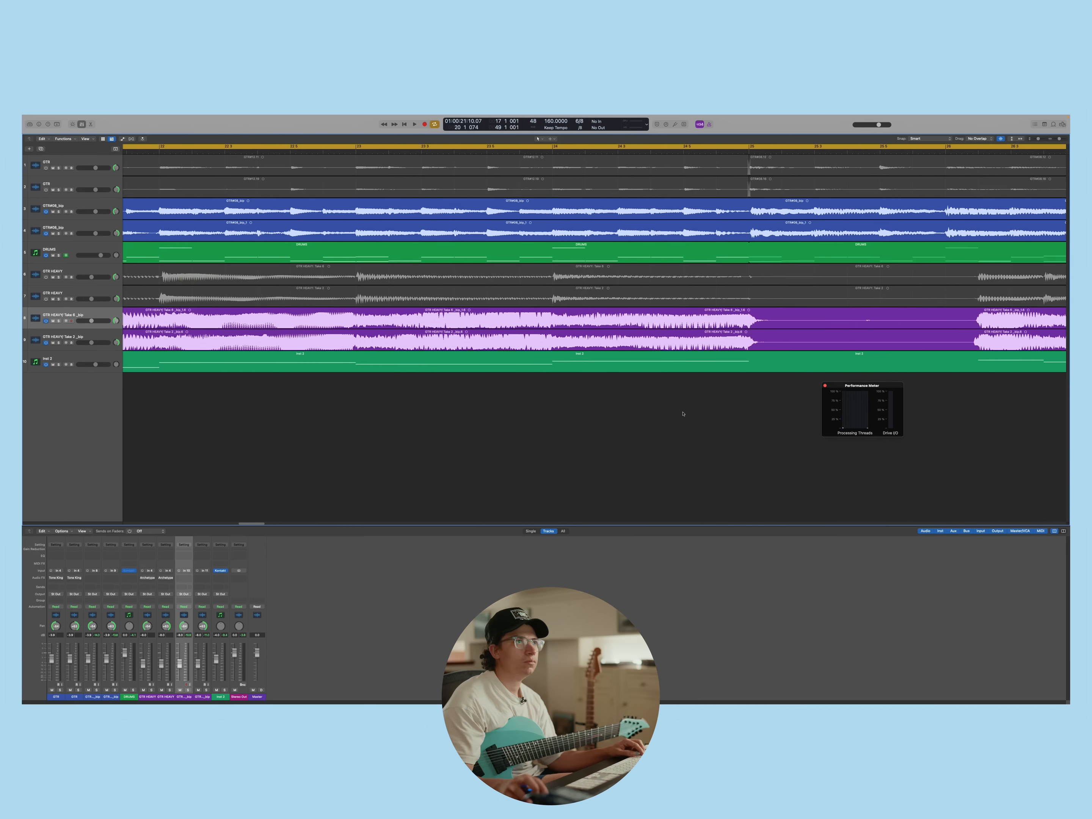
Delete the silent gaps between phrases on both bounced GTR HEAVY tracks, including the one from 28 1 1 to 28 4 1
left_click_drag(541, 318, 770, 343)
key("Delete")
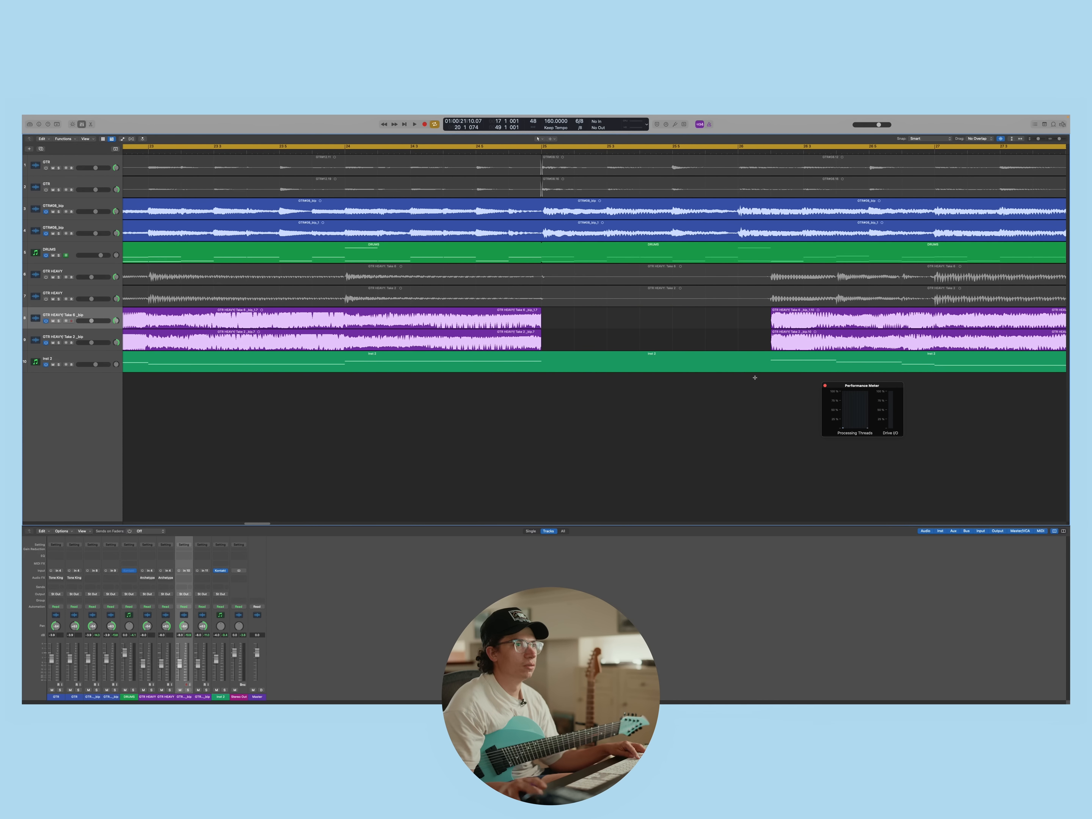
scroll(777, 410, "right", 15)
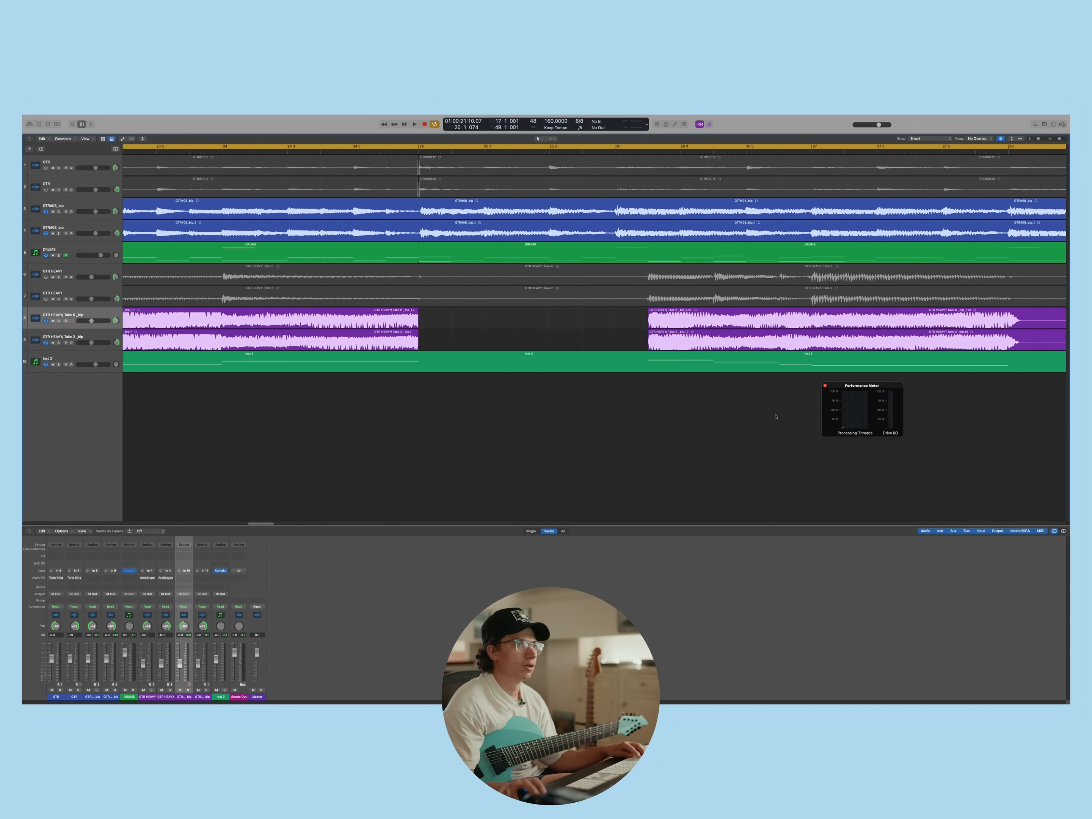
left_click_drag(497, 348, 595, 320)
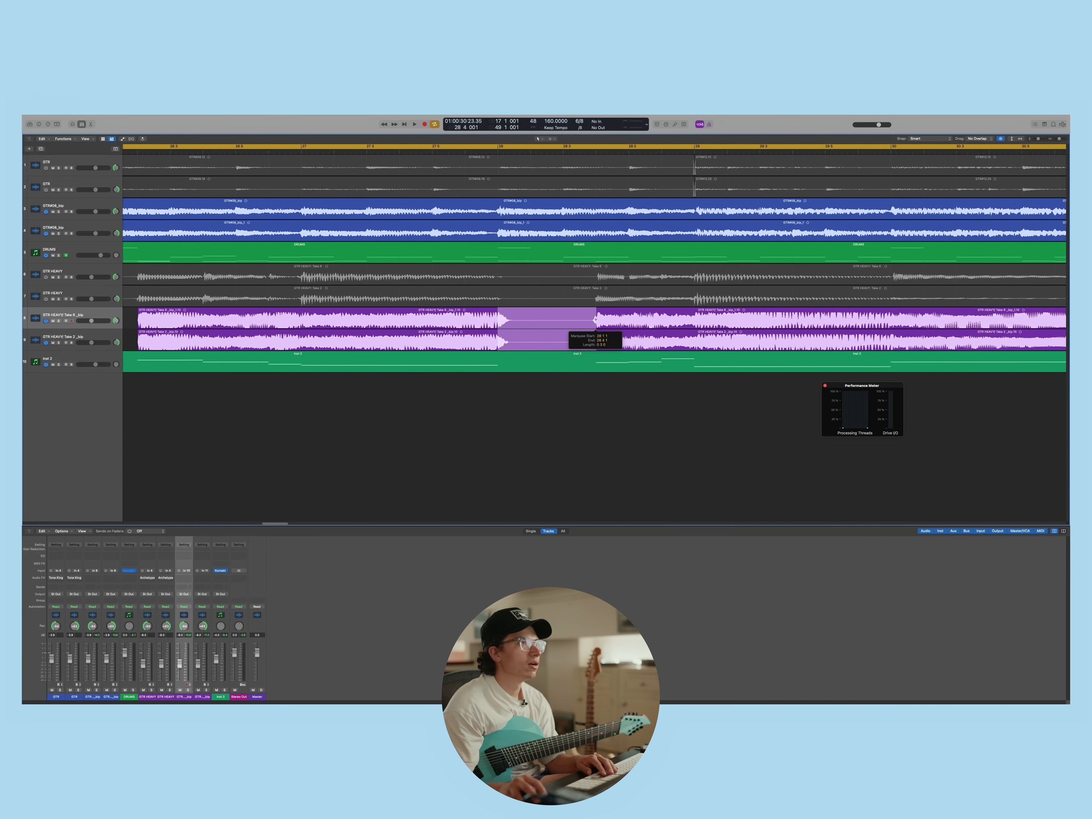
key("Delete")
scroll(729, 453, "right", 15)
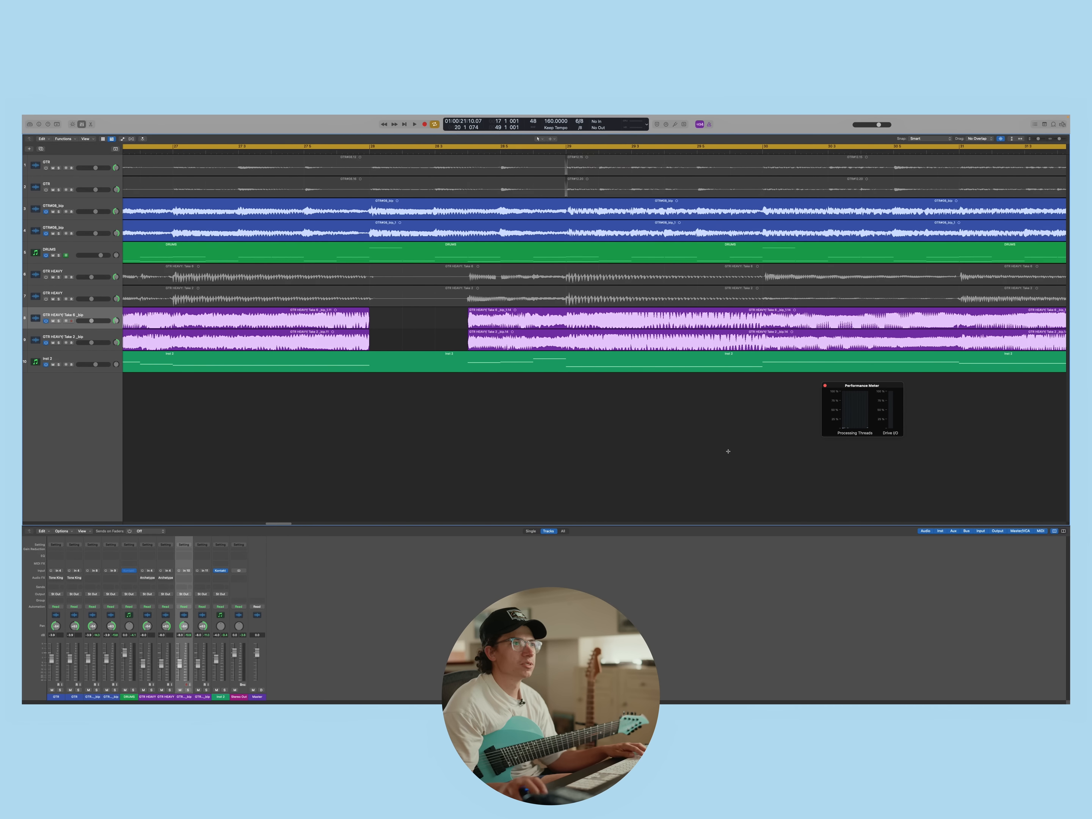
left_click_drag(661, 347, 689, 344)
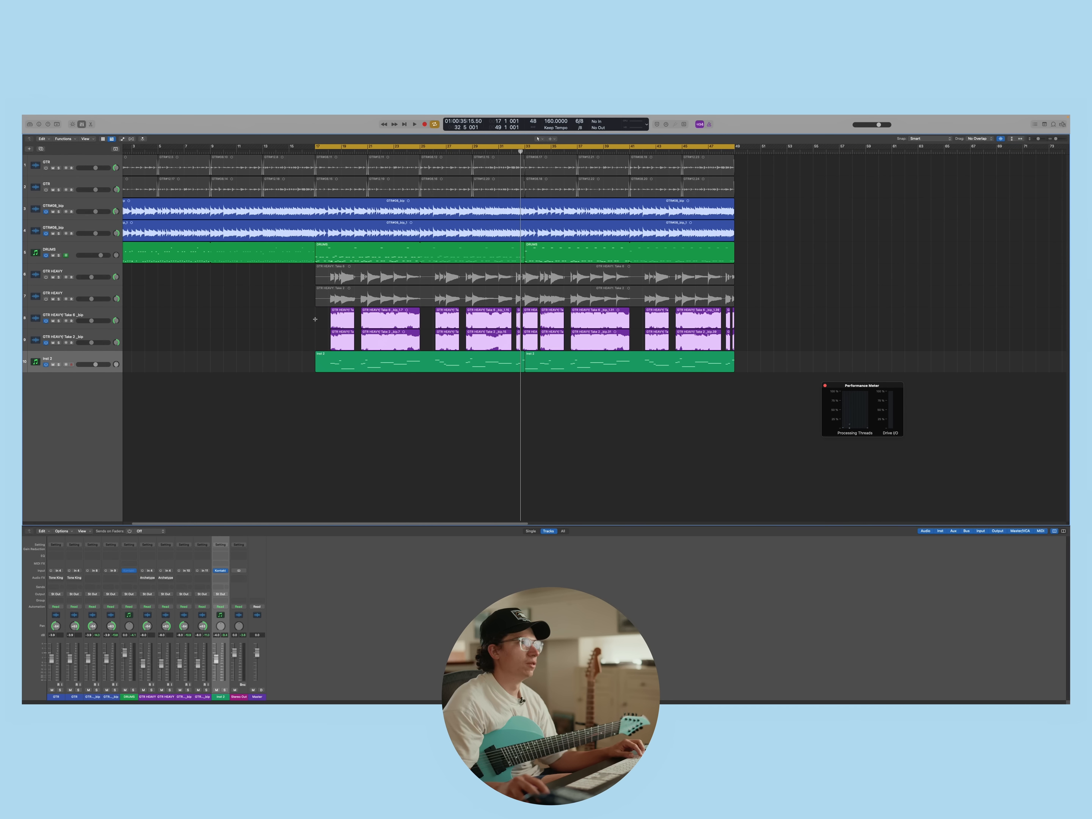
Select all regions on both bounced GTR HEAVY tracks and set their Fade In and Fade Out to 10
left_click_drag(312, 319, 741, 334)
left_click(300, 315)
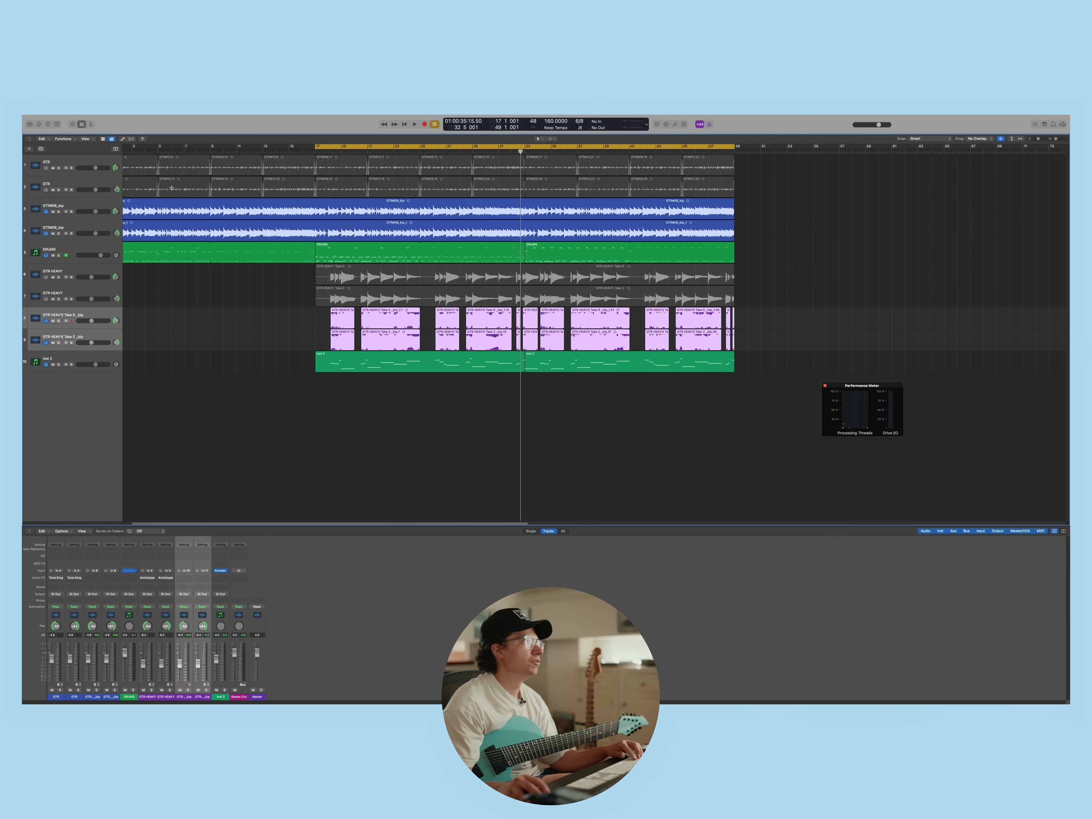
key("i")
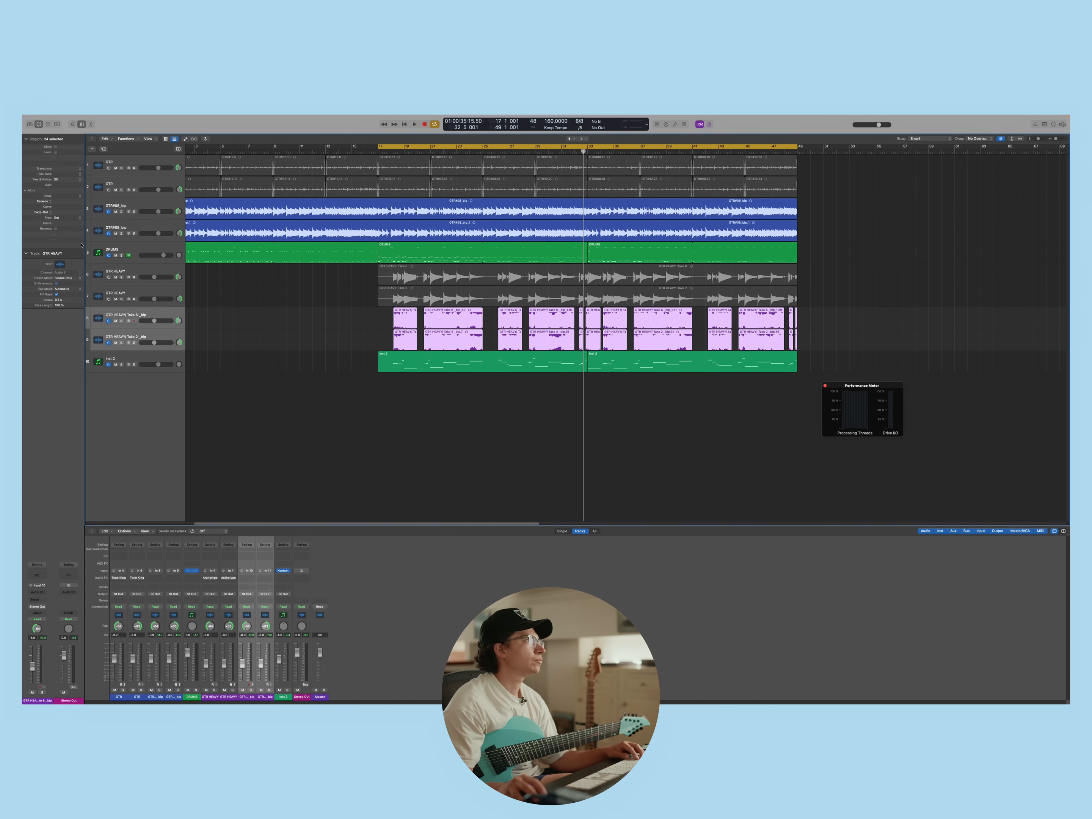
double_click(70, 201)
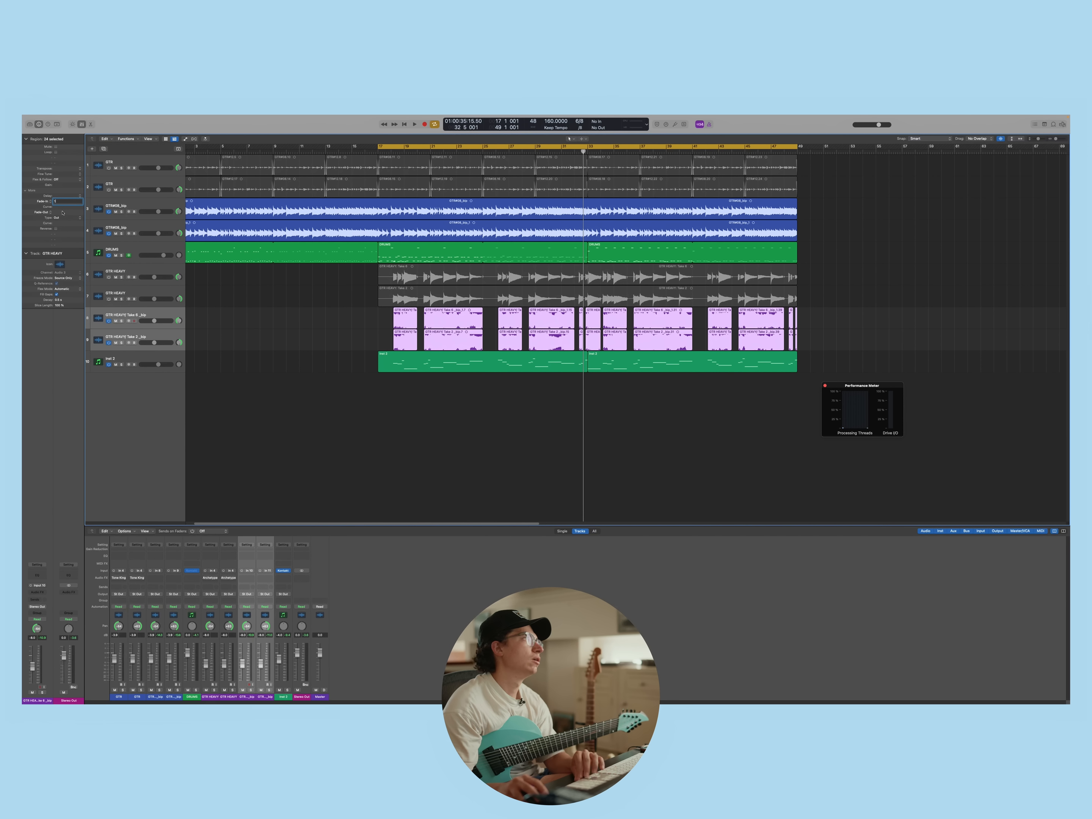
key("Return")
key("space")
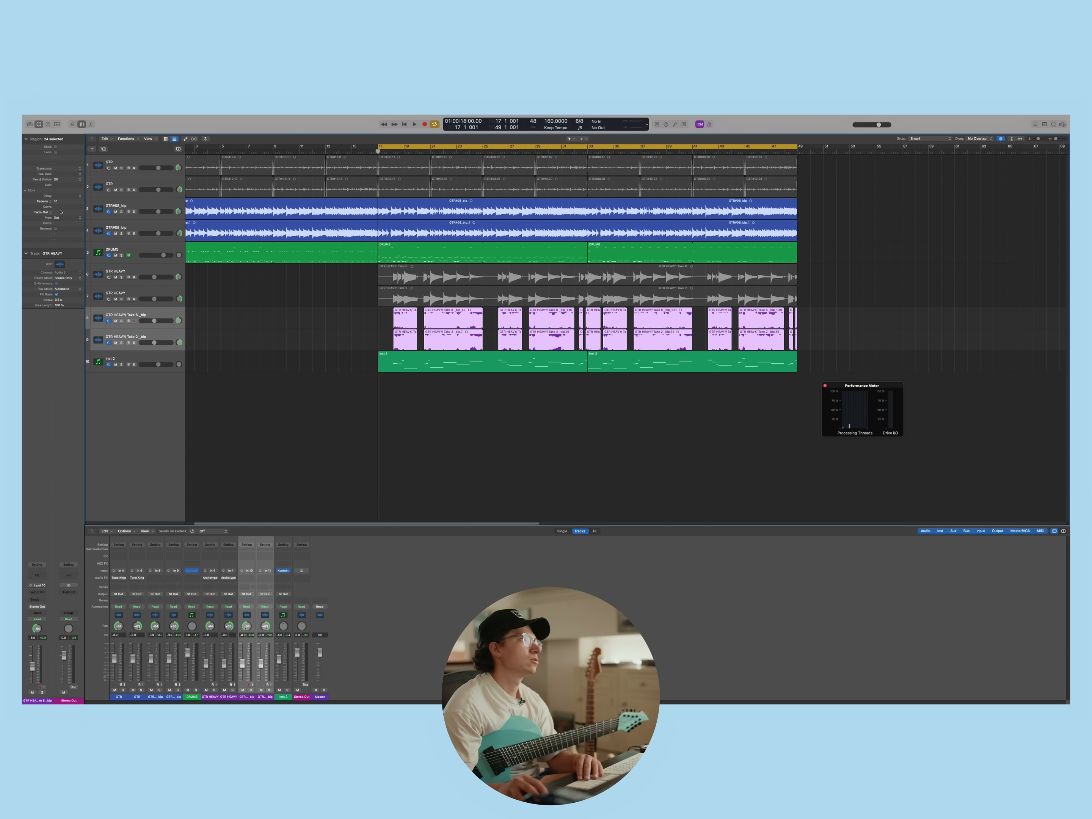
type("10")
left_click(274, 432)
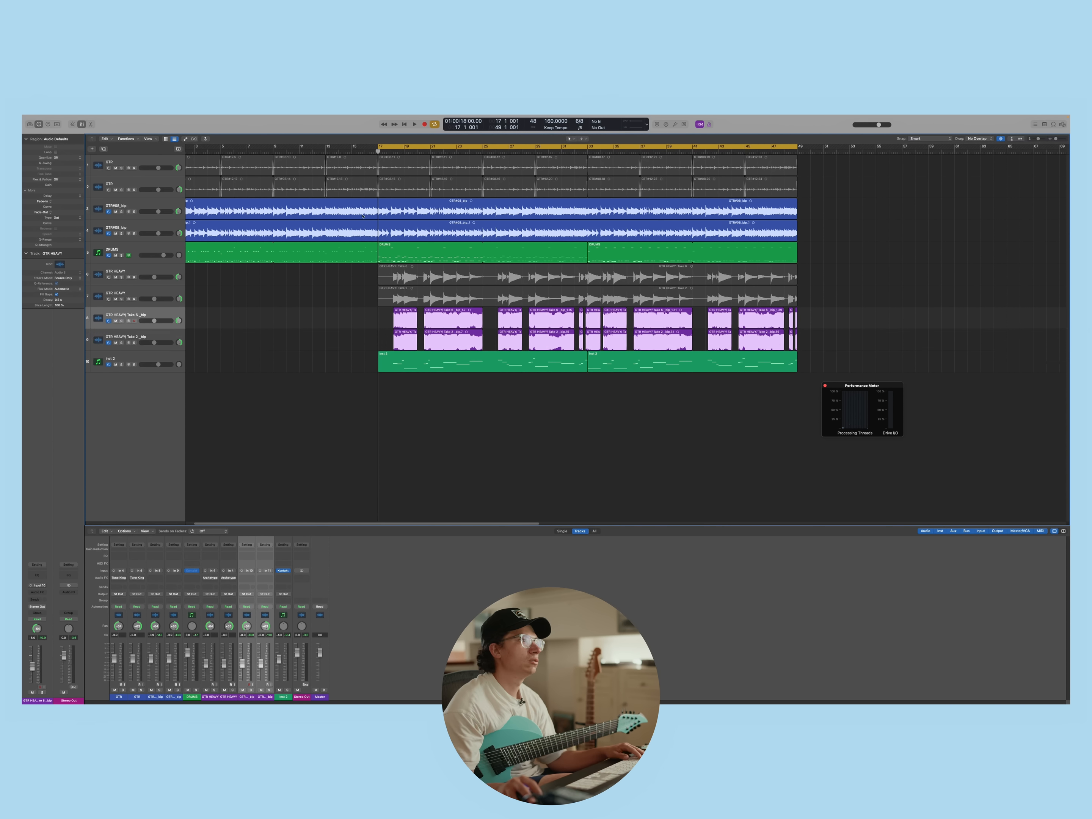
Play the section from bar 17 to check the trimmed heavy guitars together with the drums
key("space")
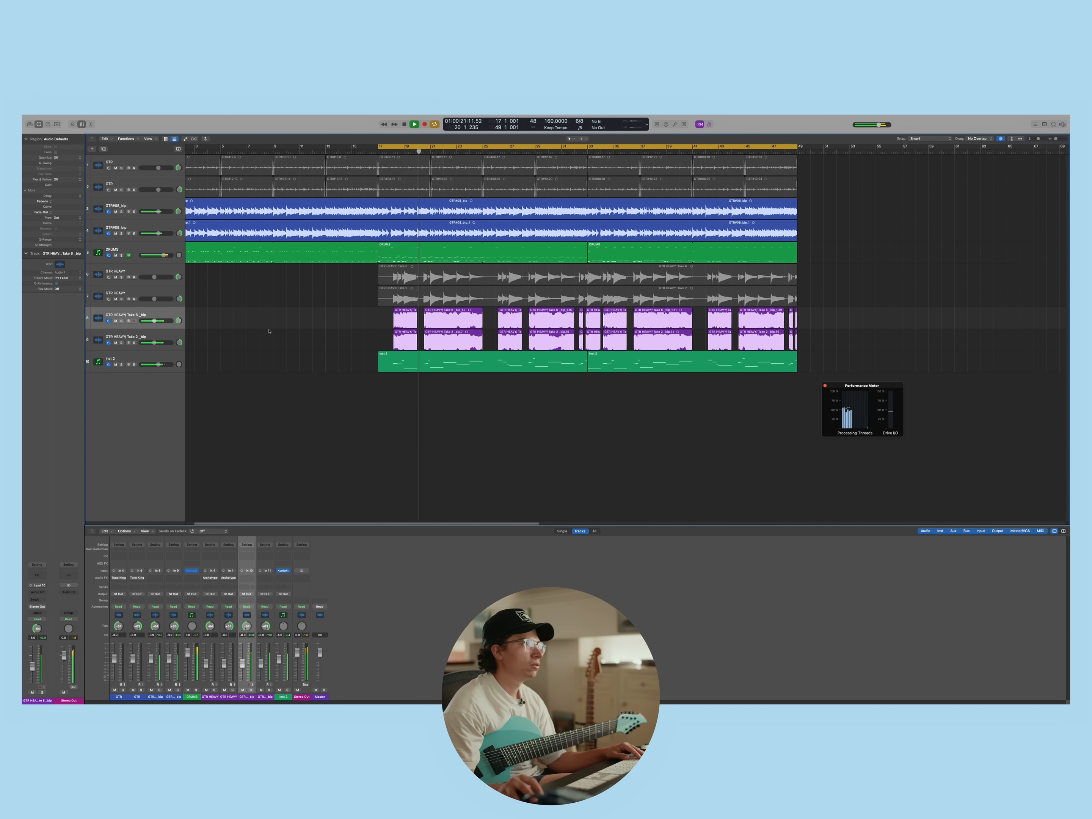
left_click(161, 338)
left_click(160, 314)
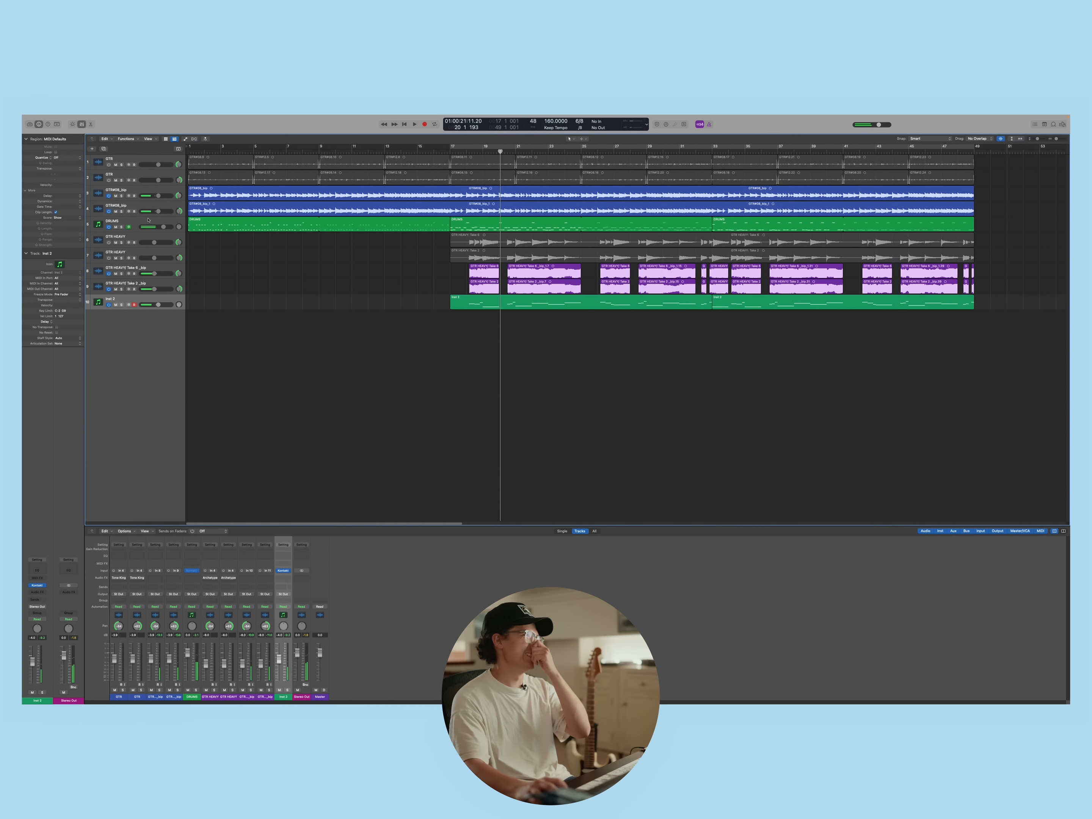
left_click(148, 220)
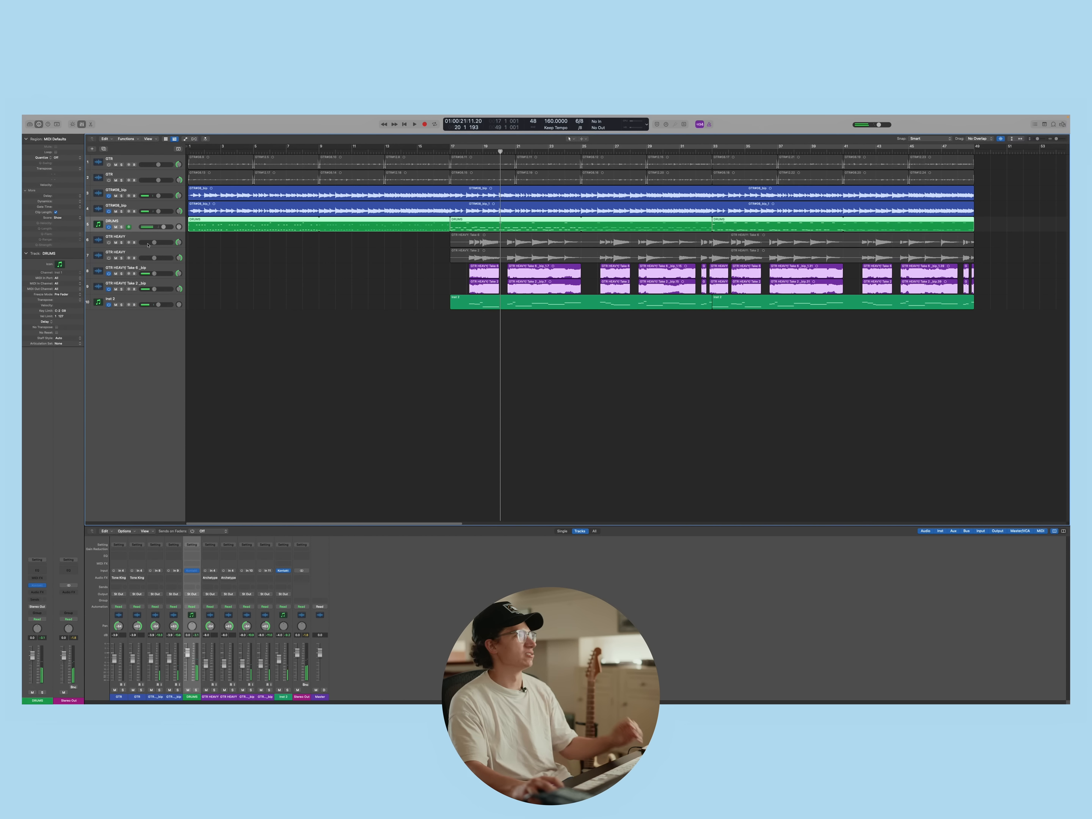
Hide the two original, muted GTR tracks at the start of the track list
left_click(243, 242)
left_click(156, 160)
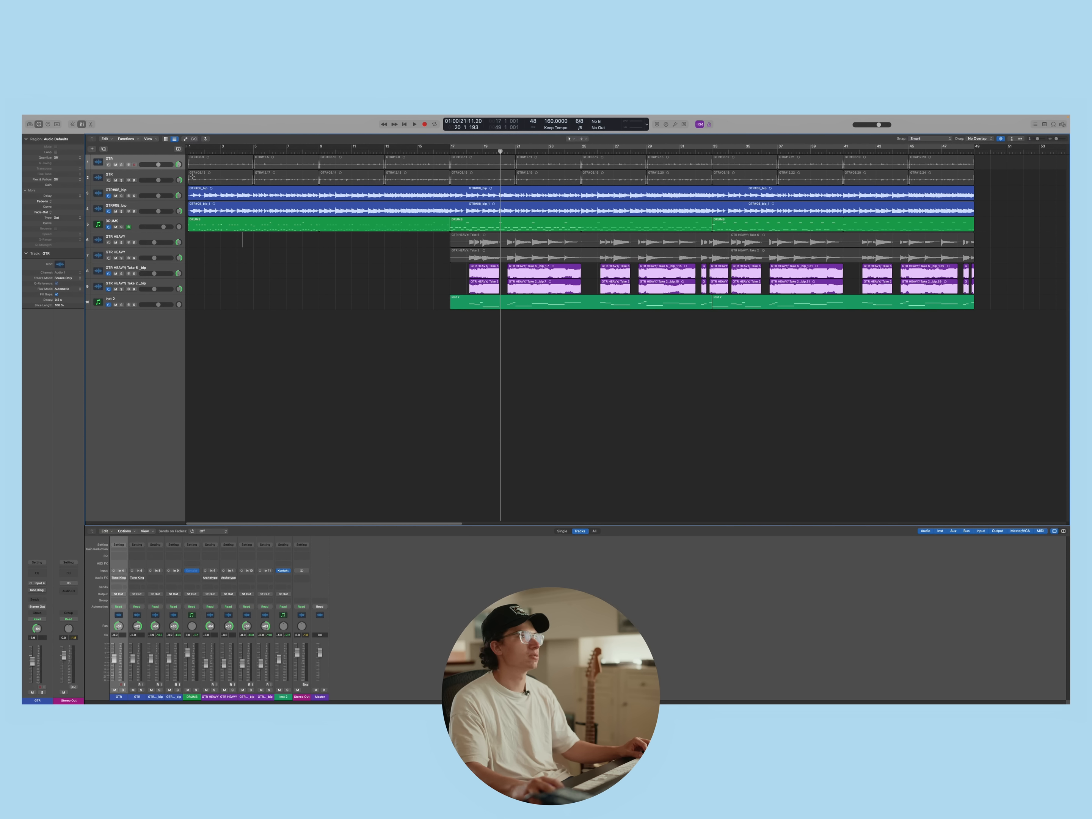
left_click(161, 174, "shift")
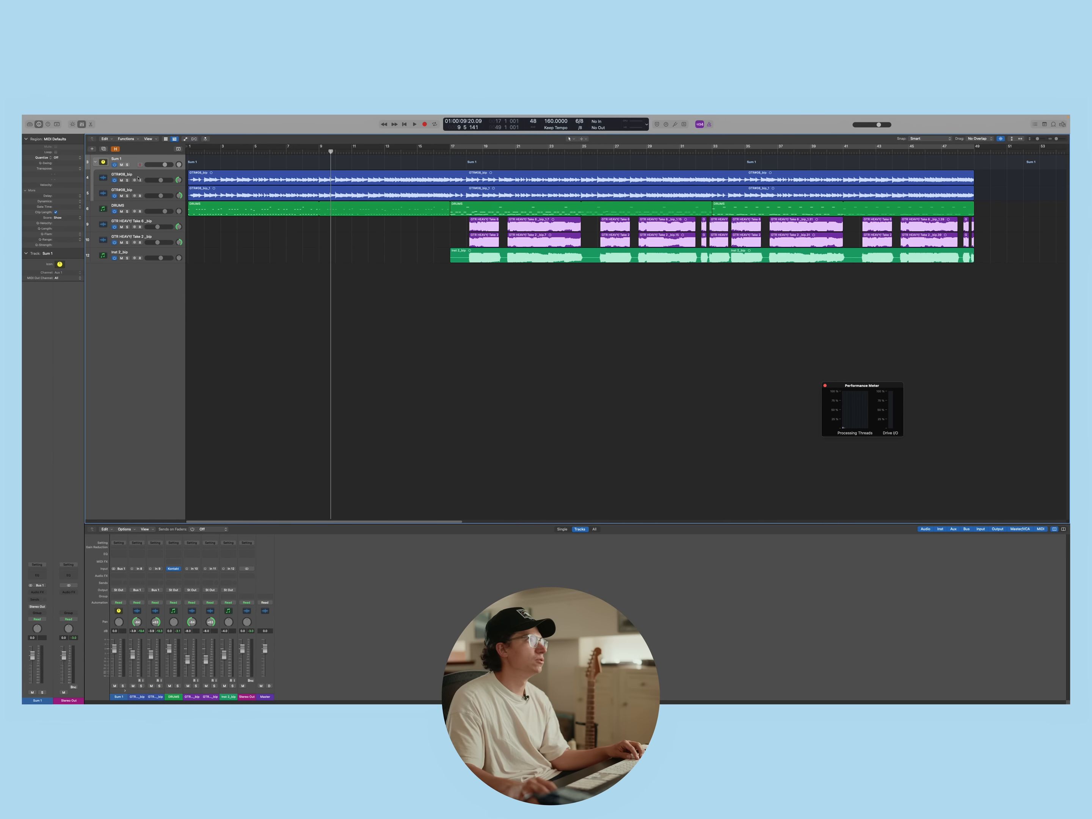
Play the song from the beginning and solo the Sum 1 stack containing the two bounced clean guitar tracks
left_click(139, 176)
left_click(141, 190, "shift")
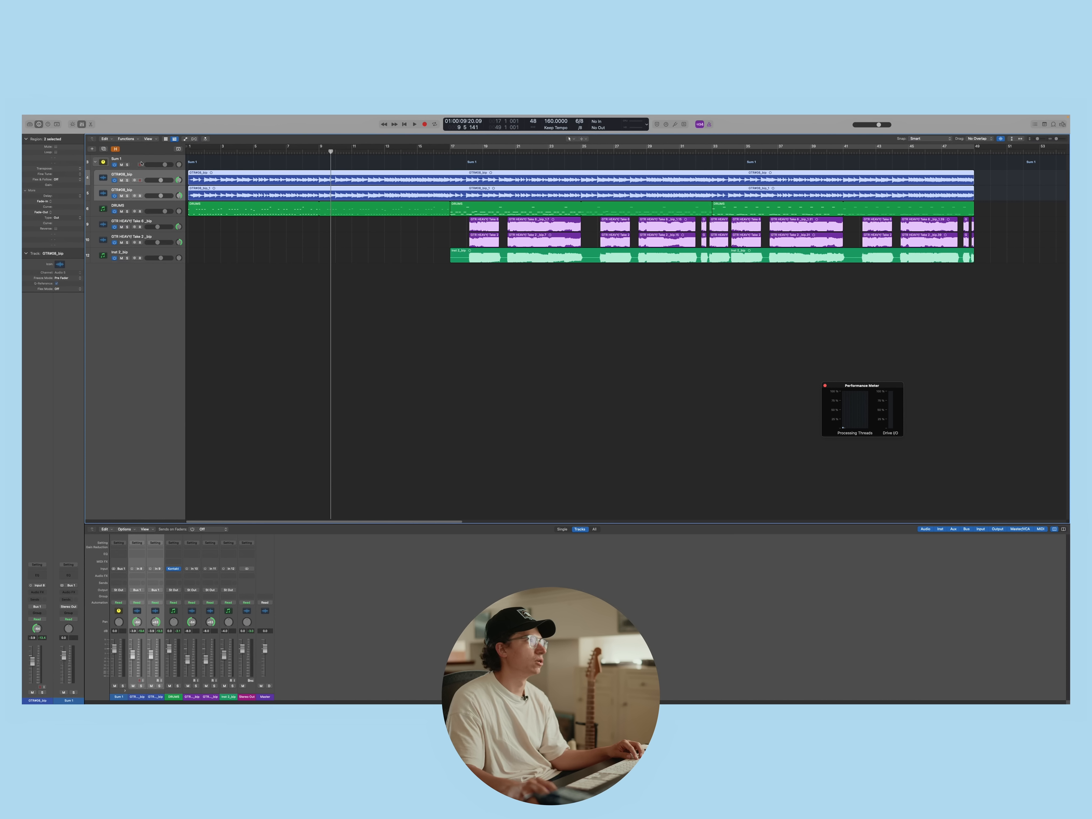
left_click(173, 294)
key("Return")
key("space")
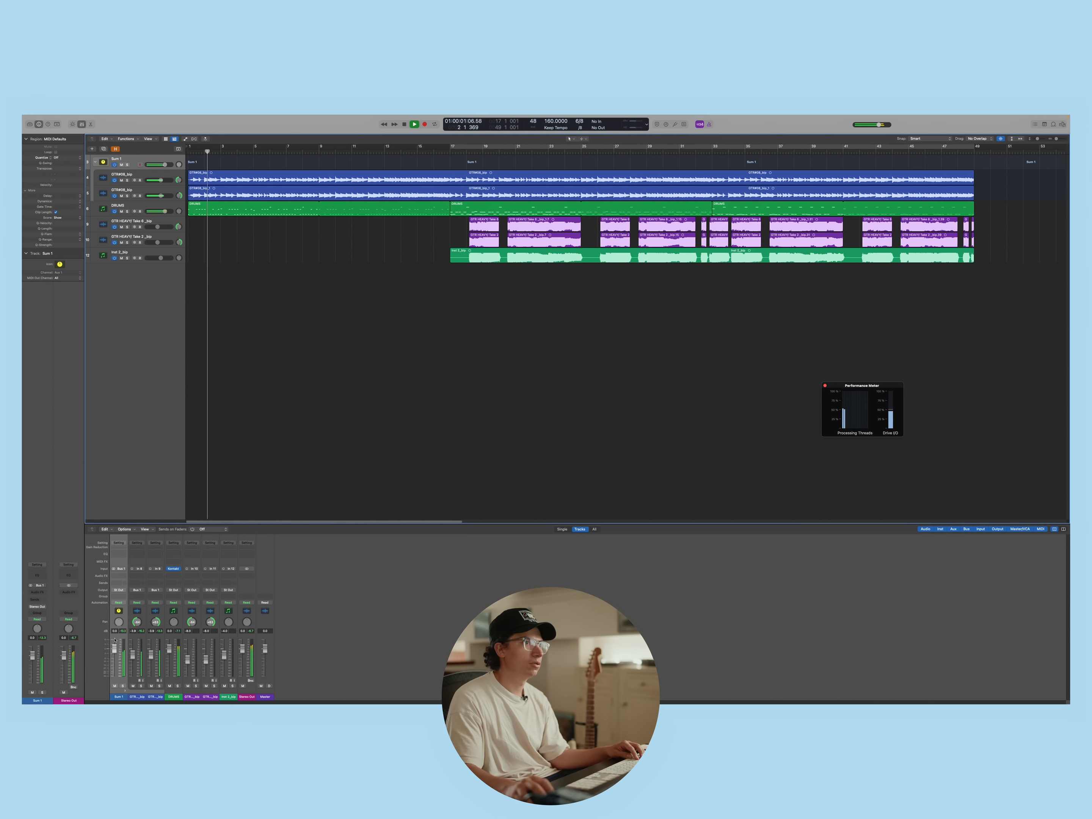
left_click(123, 686)
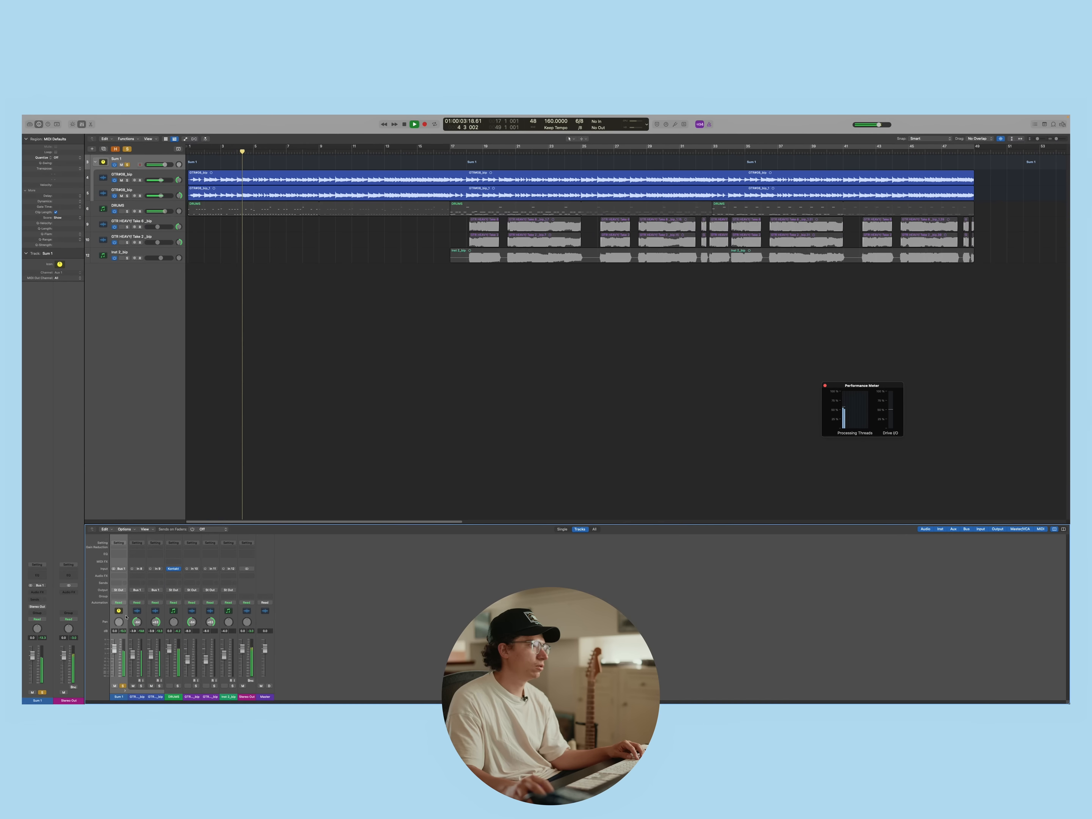
Insert the Portal plug-in on the Sum 1 channel and try its presets, including Grain Swells, during playback
left_click(120, 577)
mouse_move(142, 703)
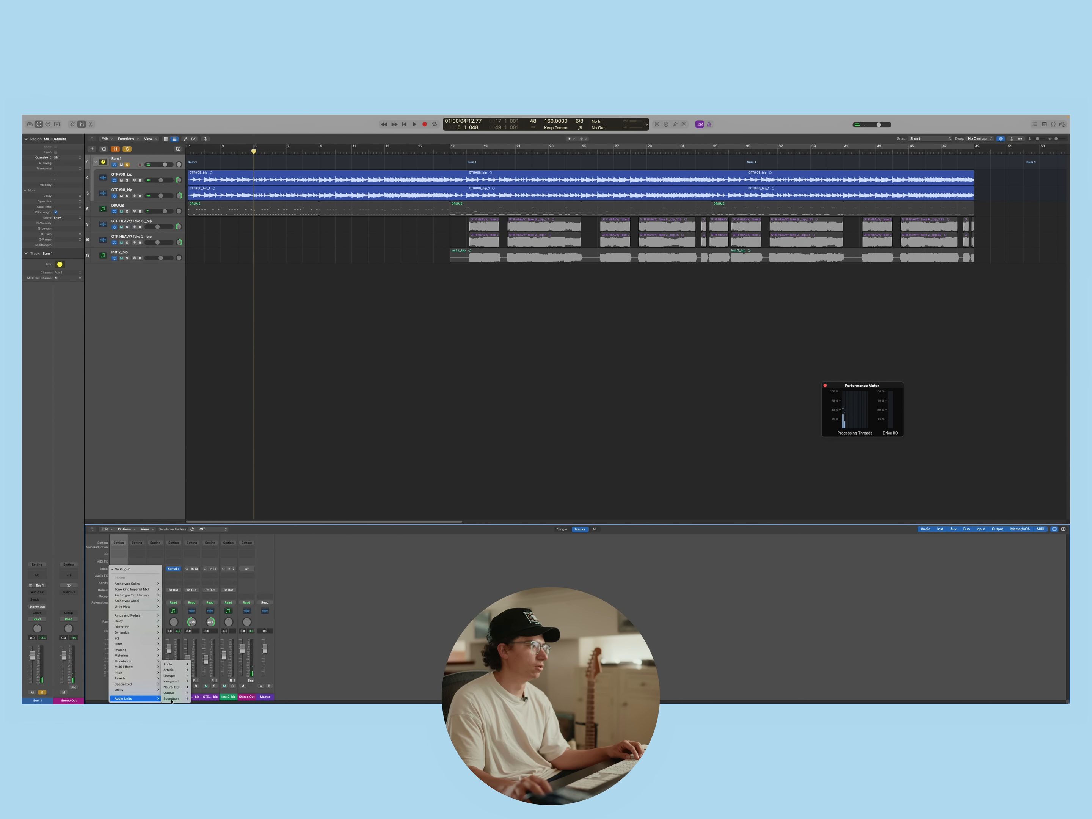
left_click(219, 693)
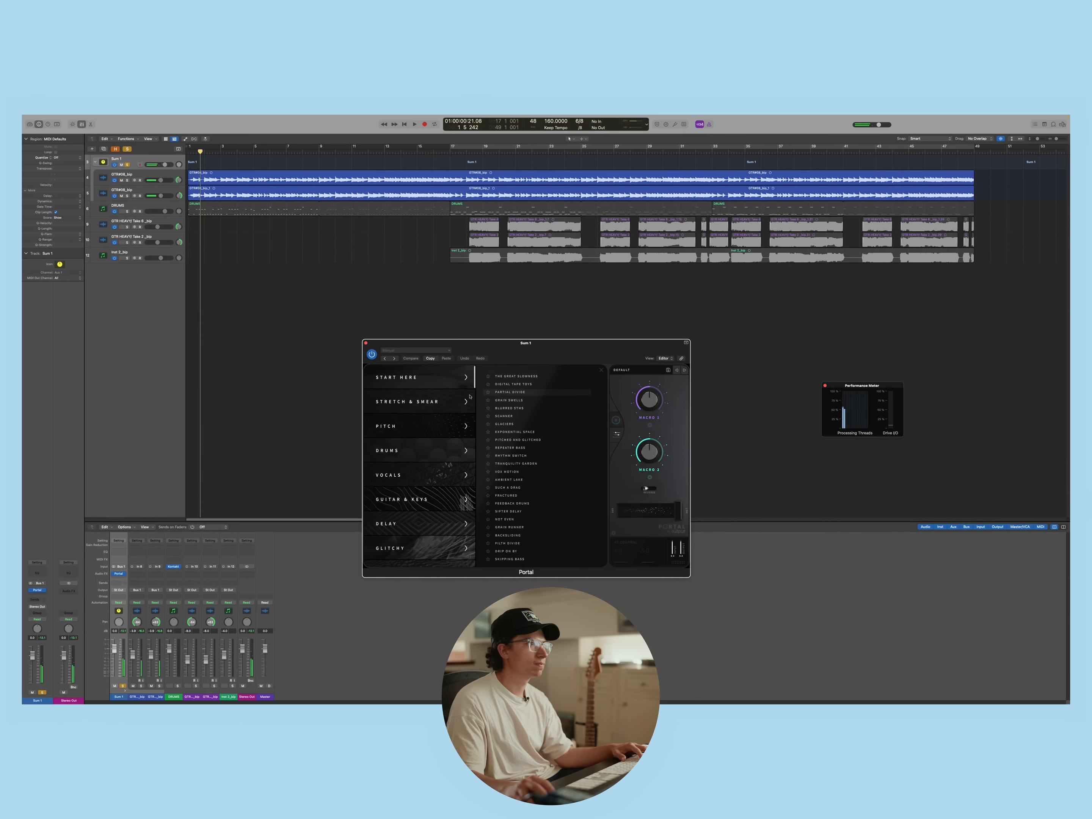
left_click(684, 371)
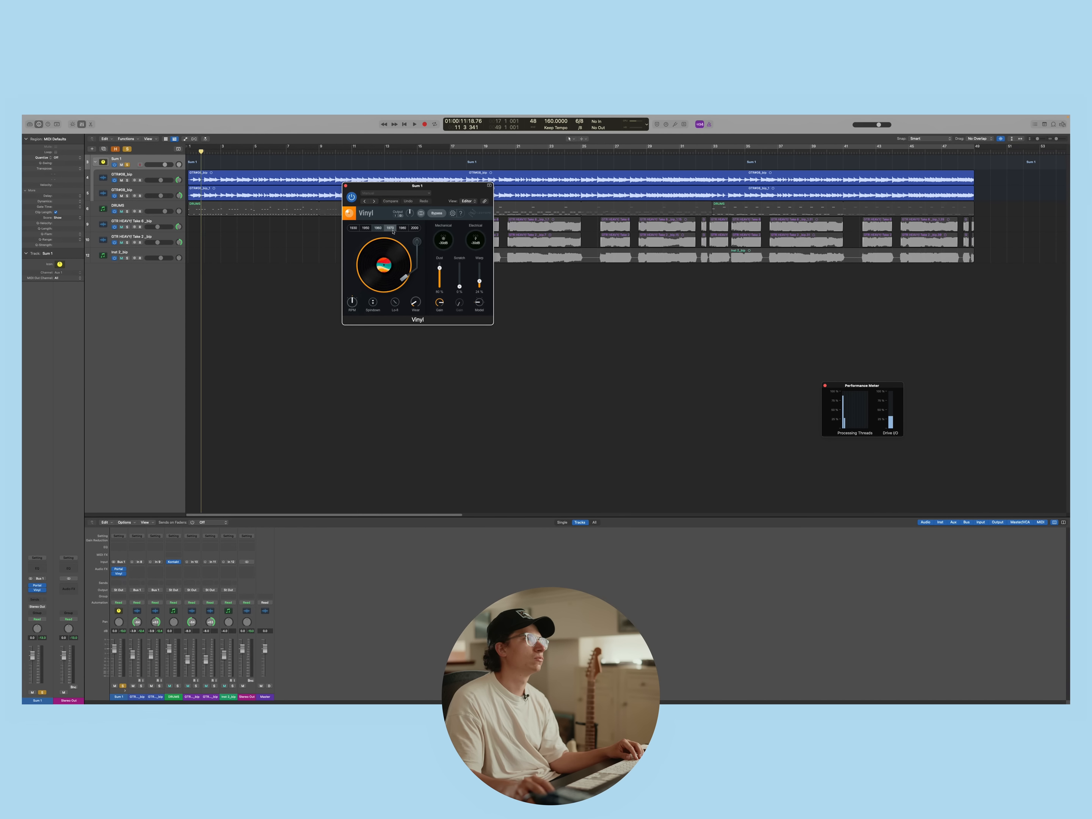
key("space")
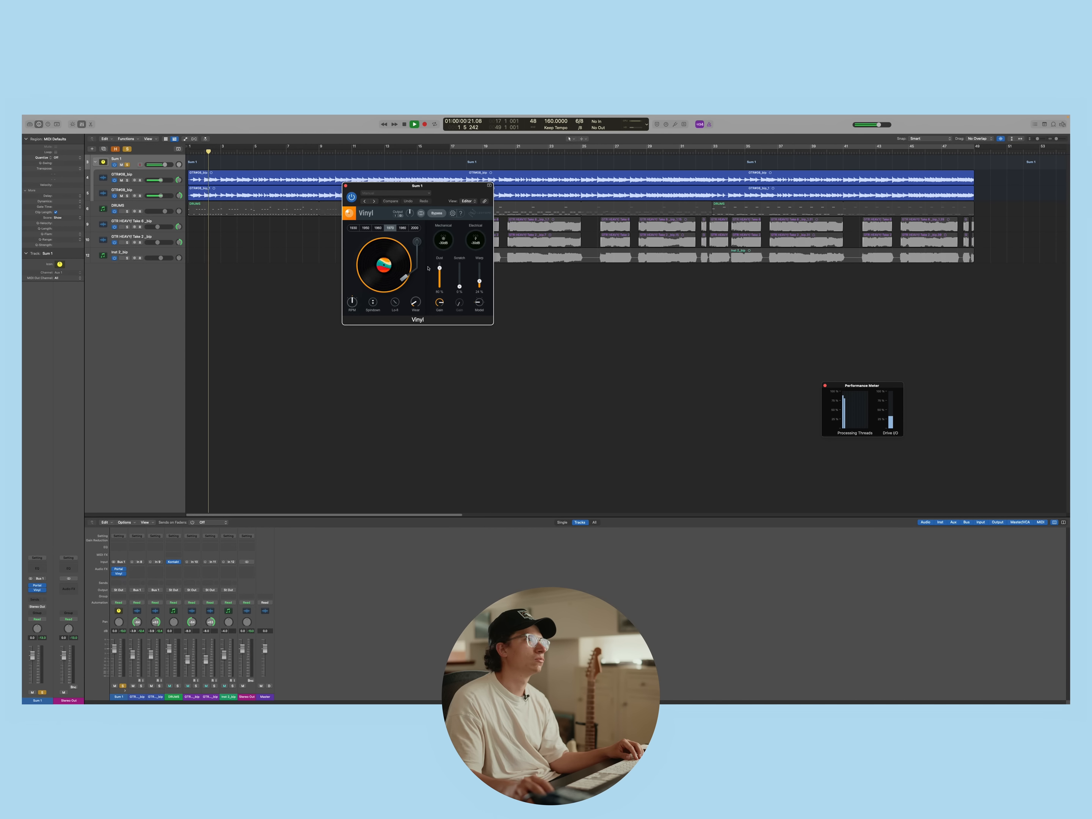
Set the Vinyl plug-in on Sum 1 to the 1960 era and turn down its Dust amount
left_click(378, 229)
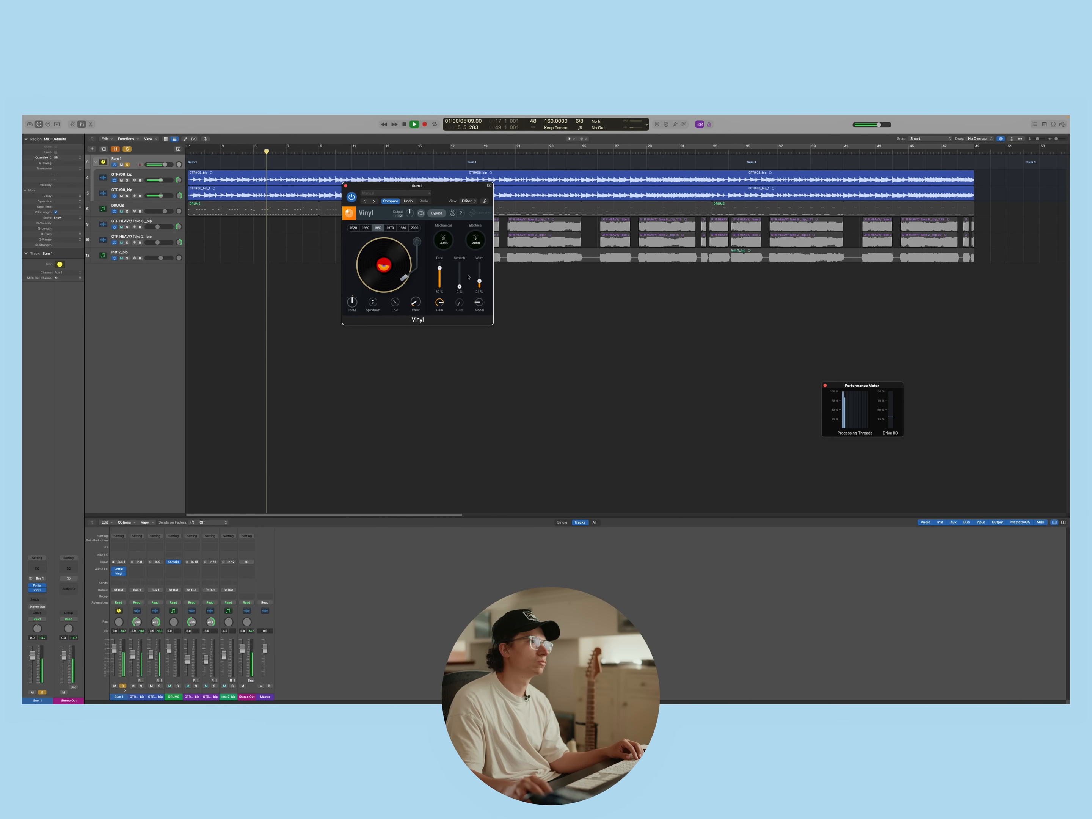
left_click_drag(439, 269, 443, 330)
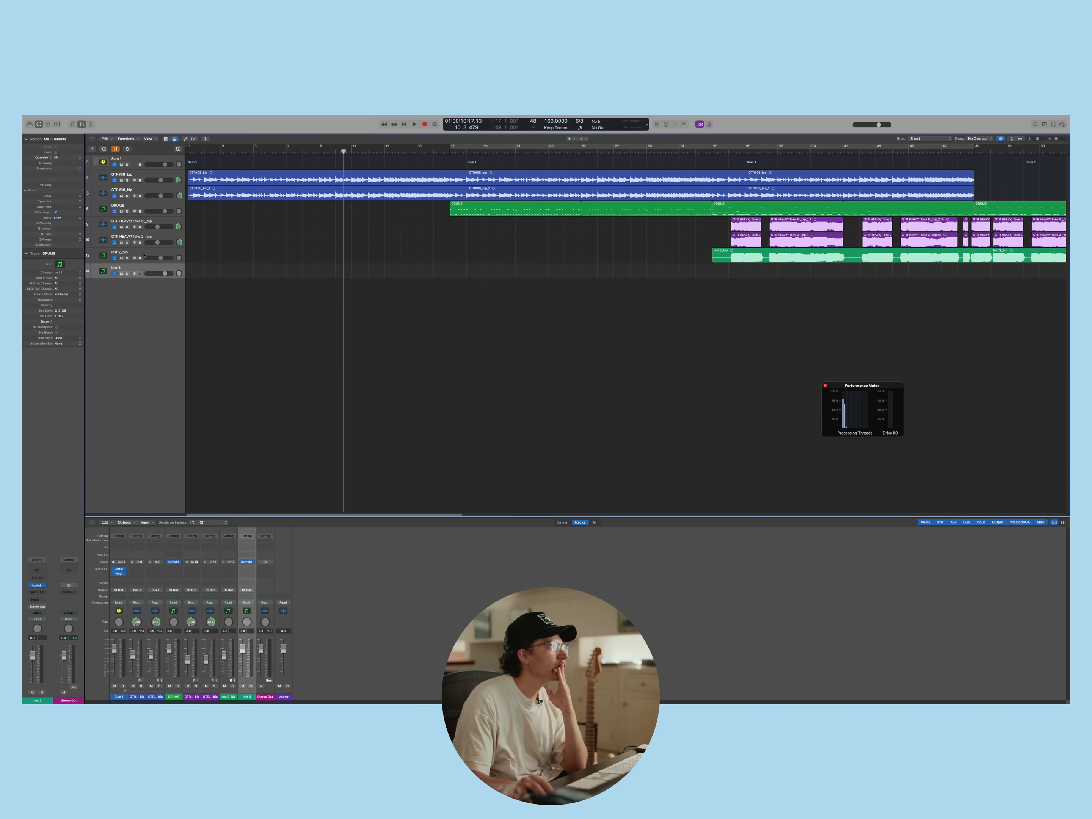
Load a stereo Retro Synth on the new Inst 3 track and choose the Vintage Synth Brass preset
left_click(253, 563)
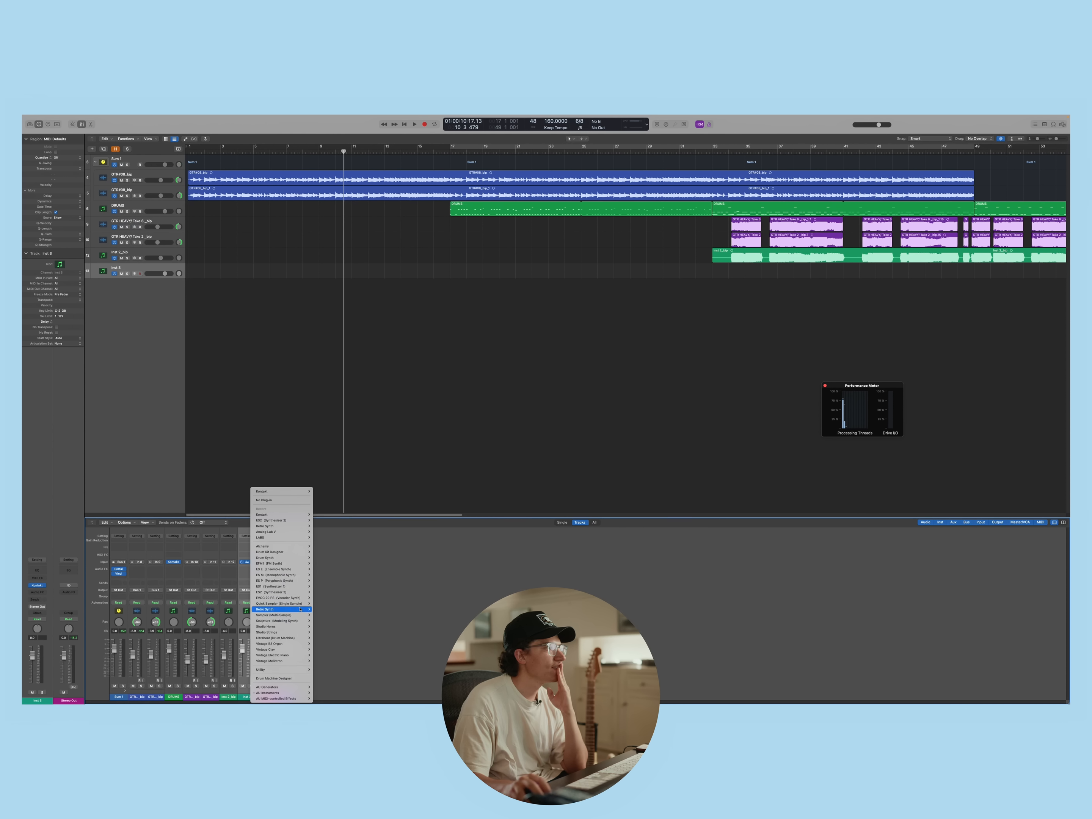
left_click(318, 610)
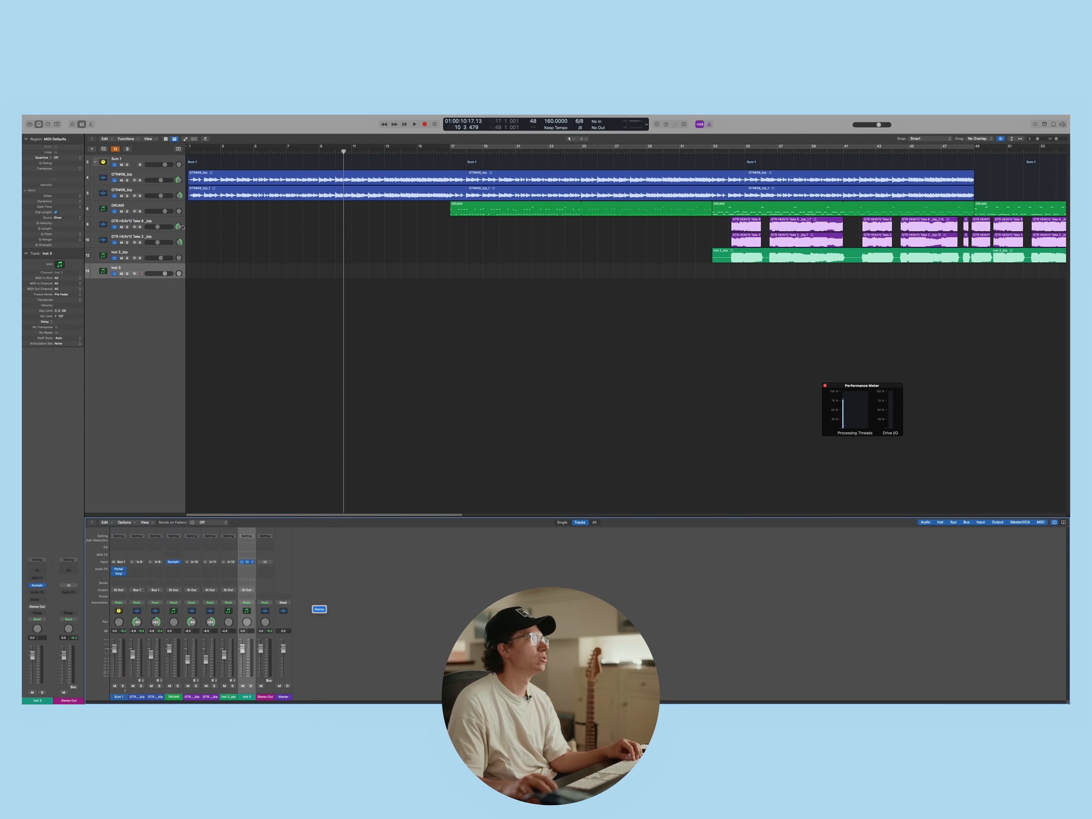
left_click(395, 193)
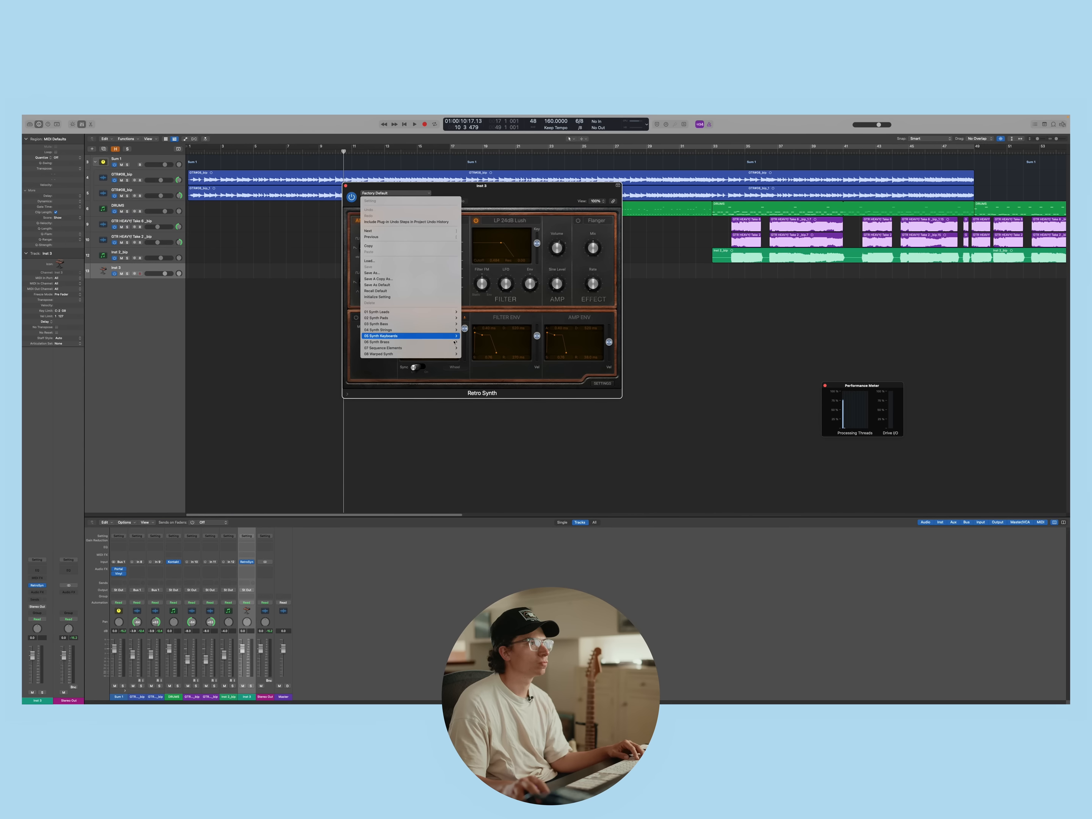
mouse_move(457, 342)
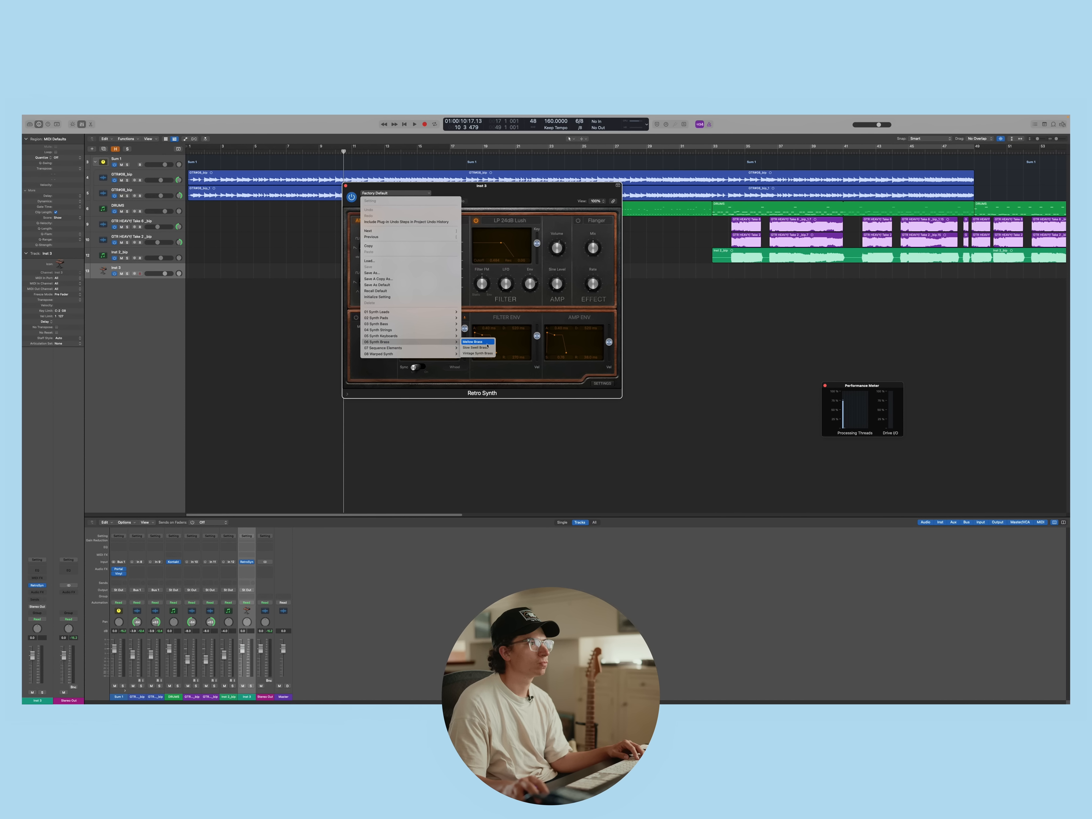
left_click(491, 355)
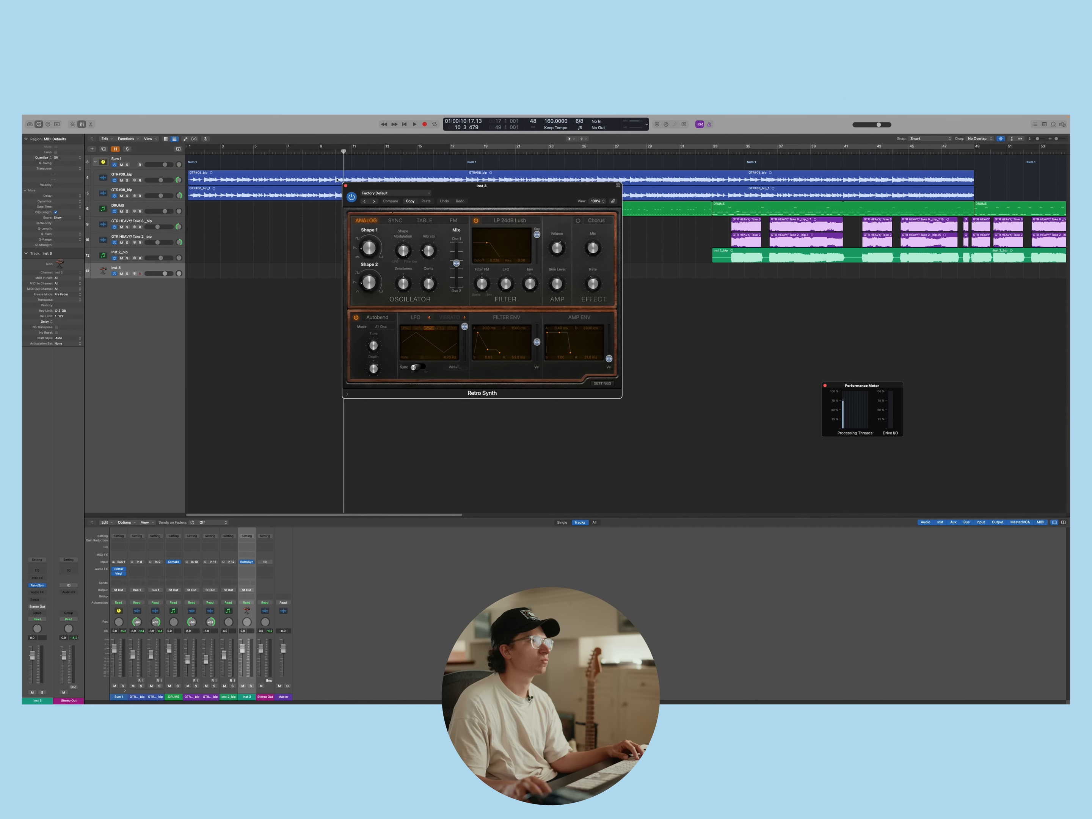
left_click(345, 186)
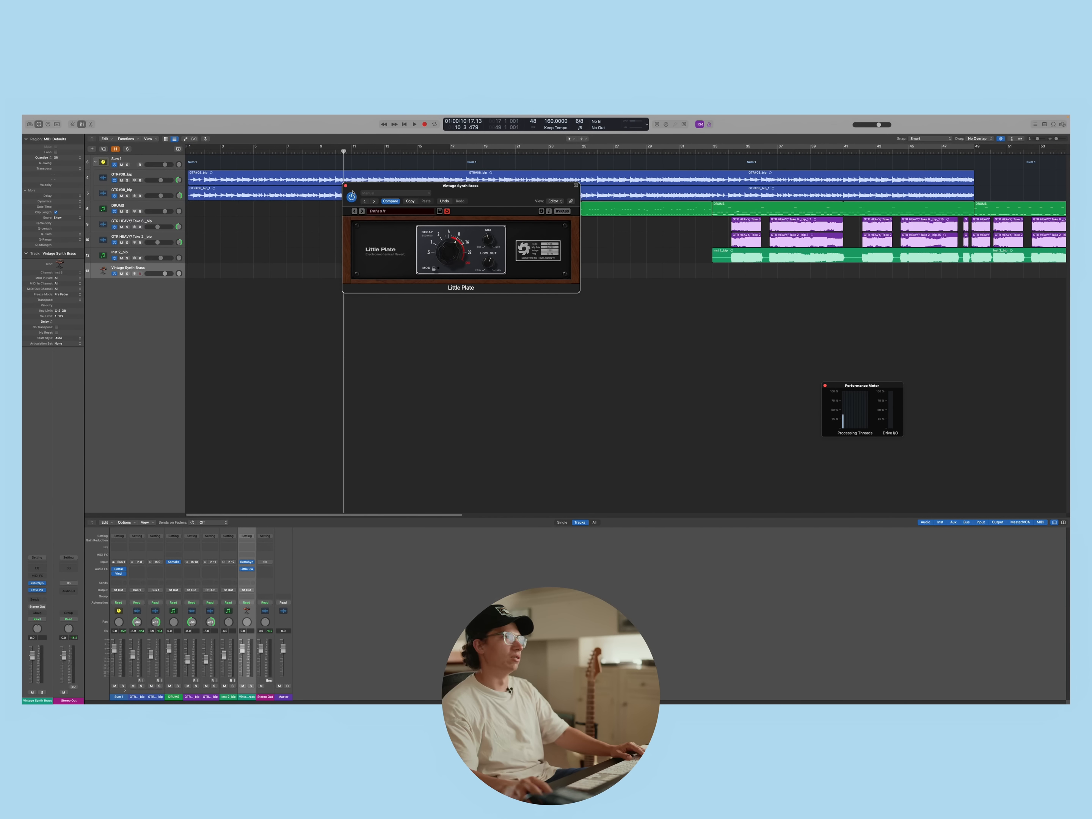
Create a MIDI region at the start of the Vintage Synth Brass track and open it in the Piano Roll
left_click(345, 186)
right_click(203, 272)
left_click(201, 278)
double_click(198, 272)
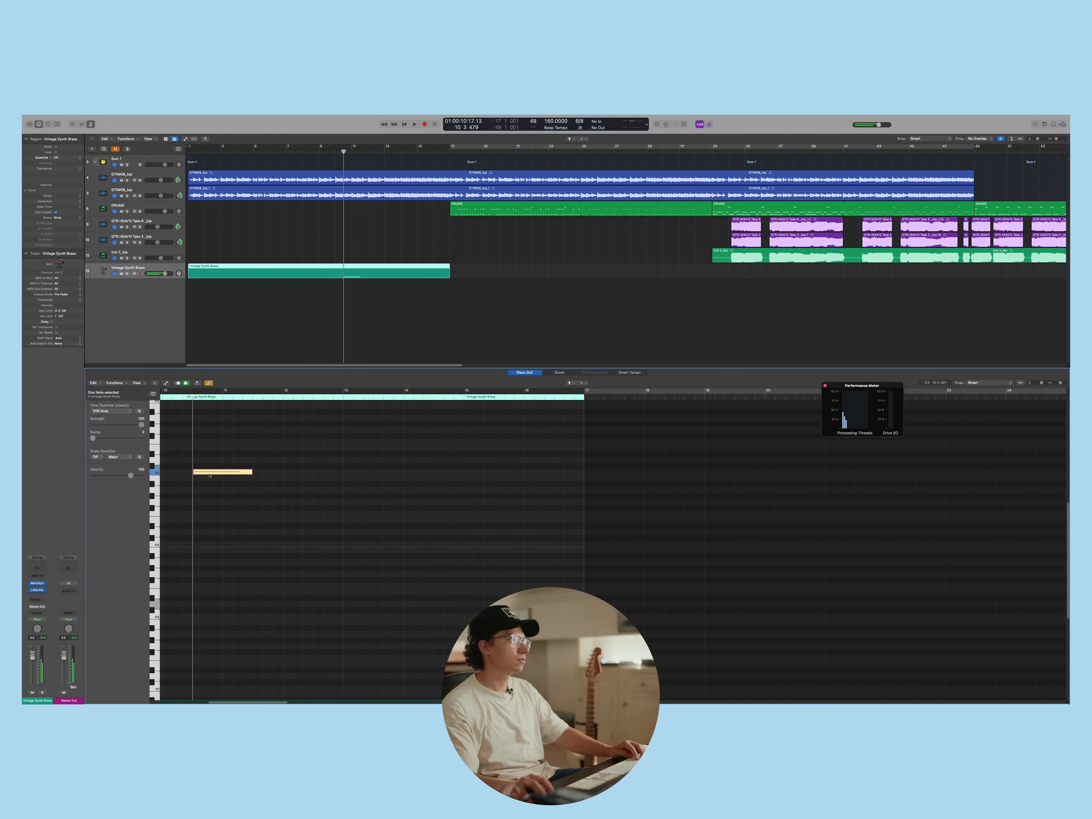
Try repositioning a long note toward the start of the synth brass region and delete it
left_click_drag(208, 471, 182, 506)
scroll(292, 540, "up", 4)
scroll(292, 506, "left", 3)
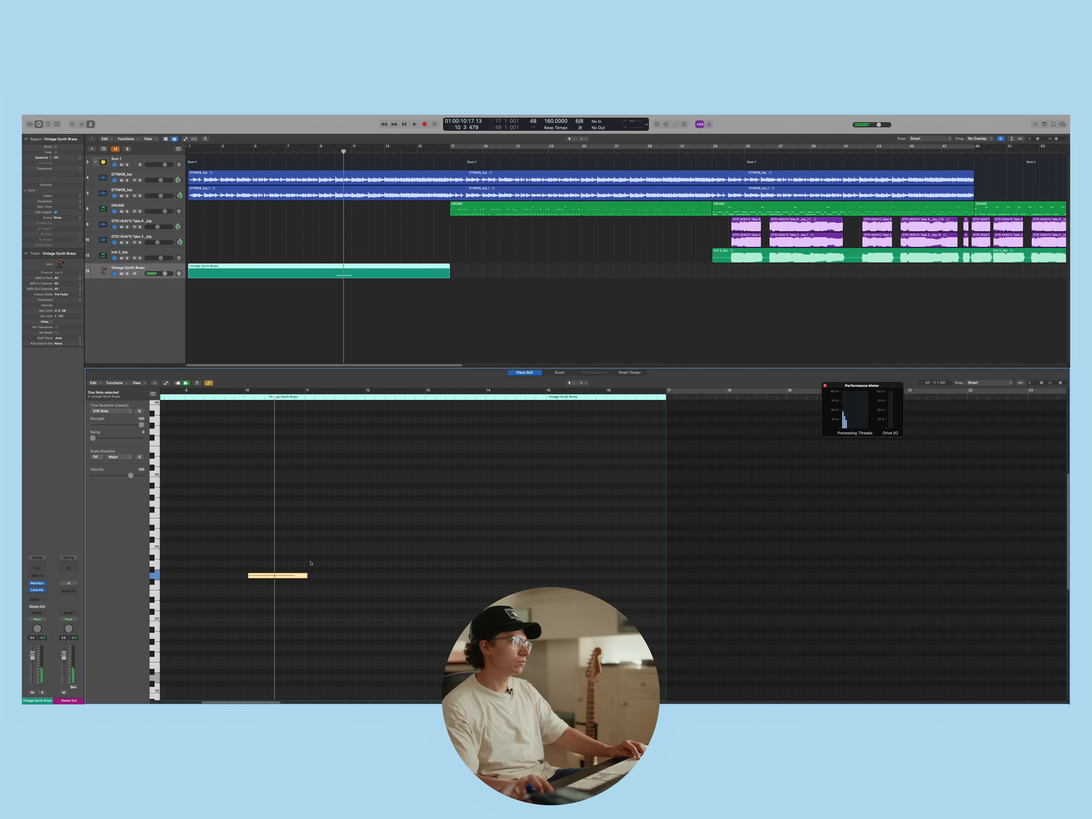
scroll(310, 563, "left", 10)
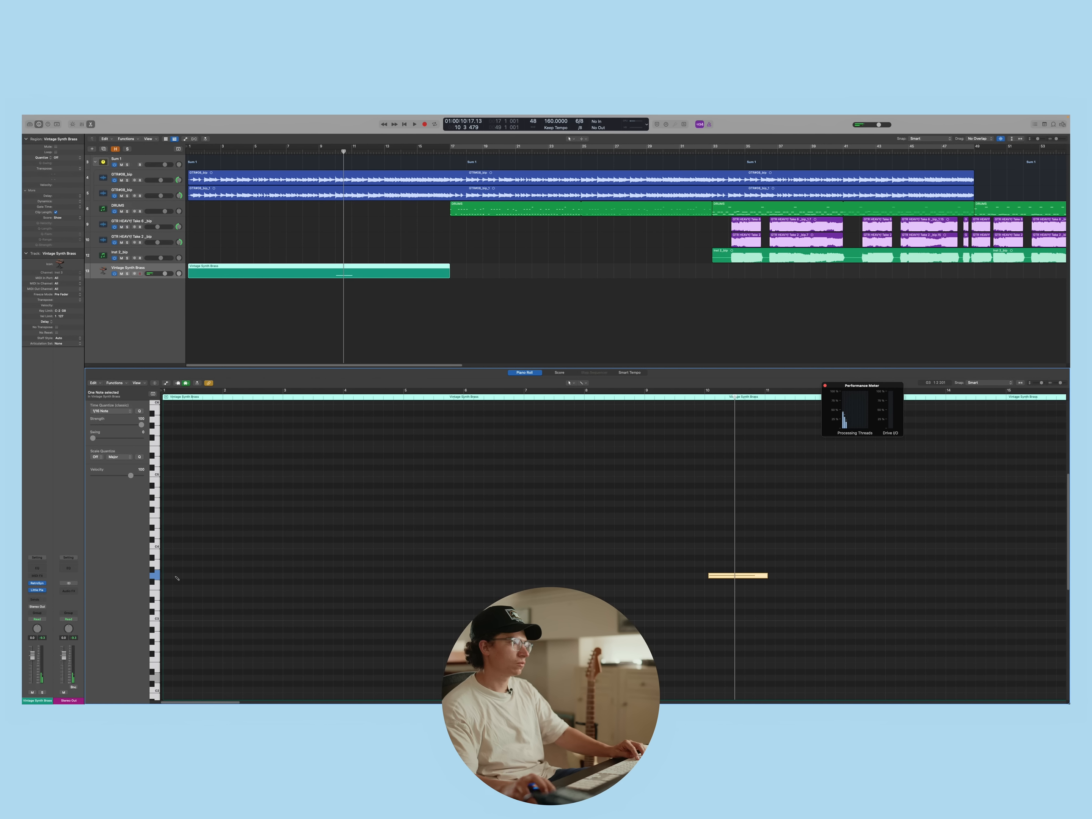
key("Right")
key("Delete")
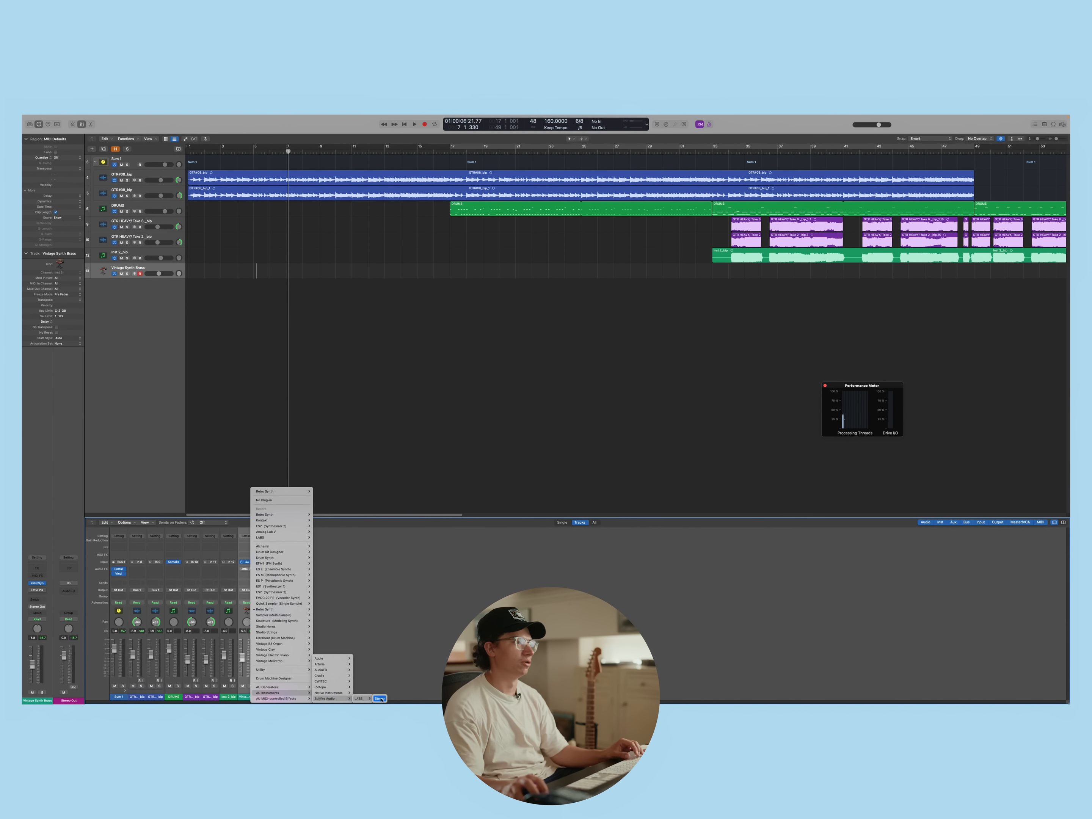
Replace Retro Synth with a stereo LABS instrument and browse its sound presets
left_click(380, 699)
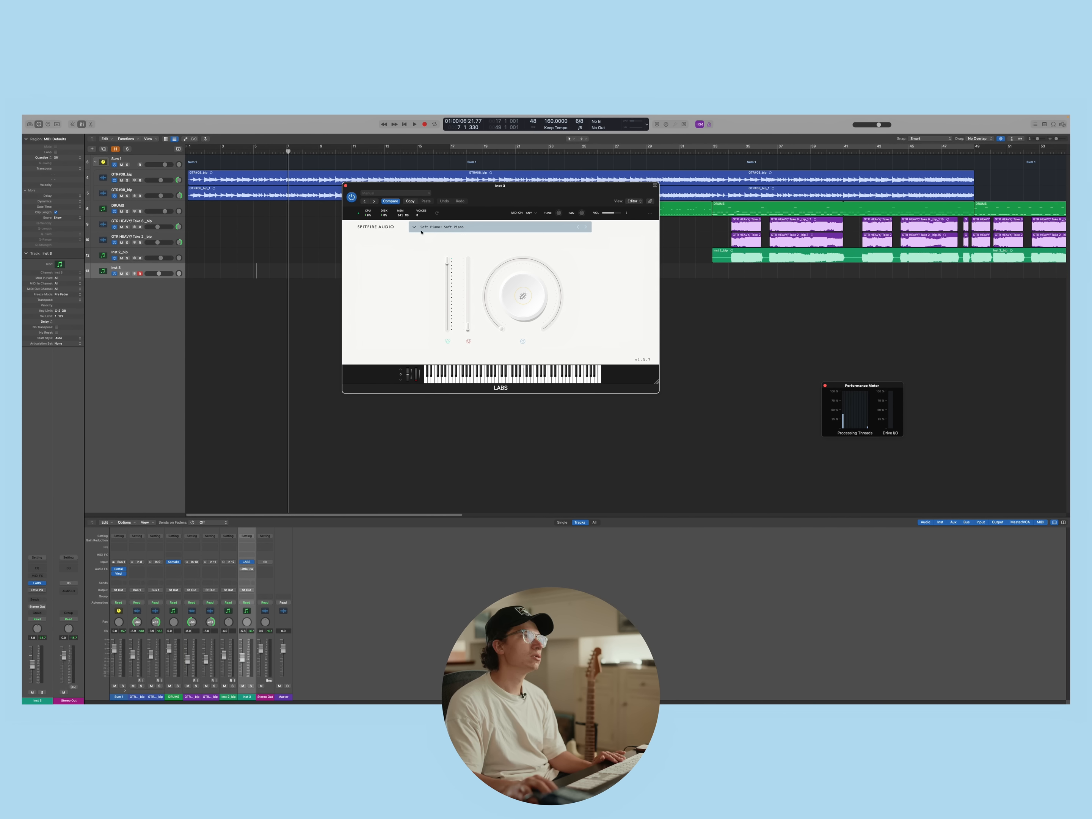
left_click(415, 227)
scroll(524, 292, "down", 3)
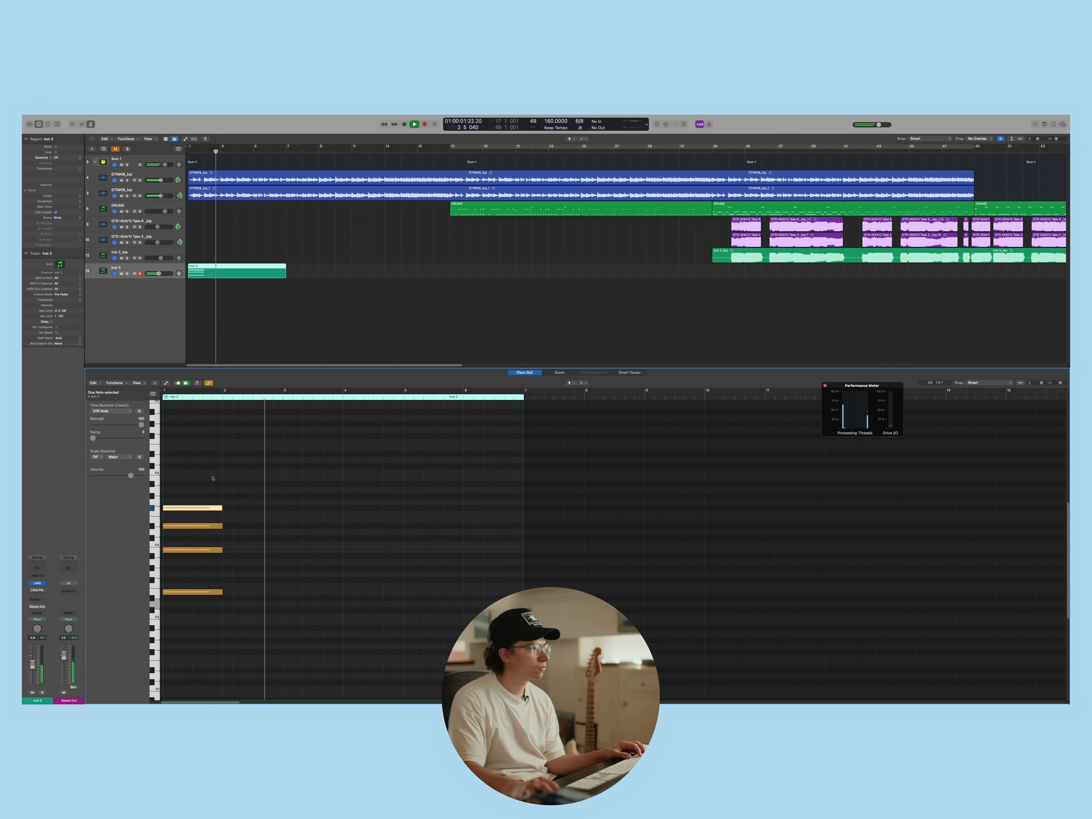
Program a chord part up to bar 17 in the Inst 3 region, layering a higher note, and loop it to bar 49
left_click_drag(212, 478, 205, 577)
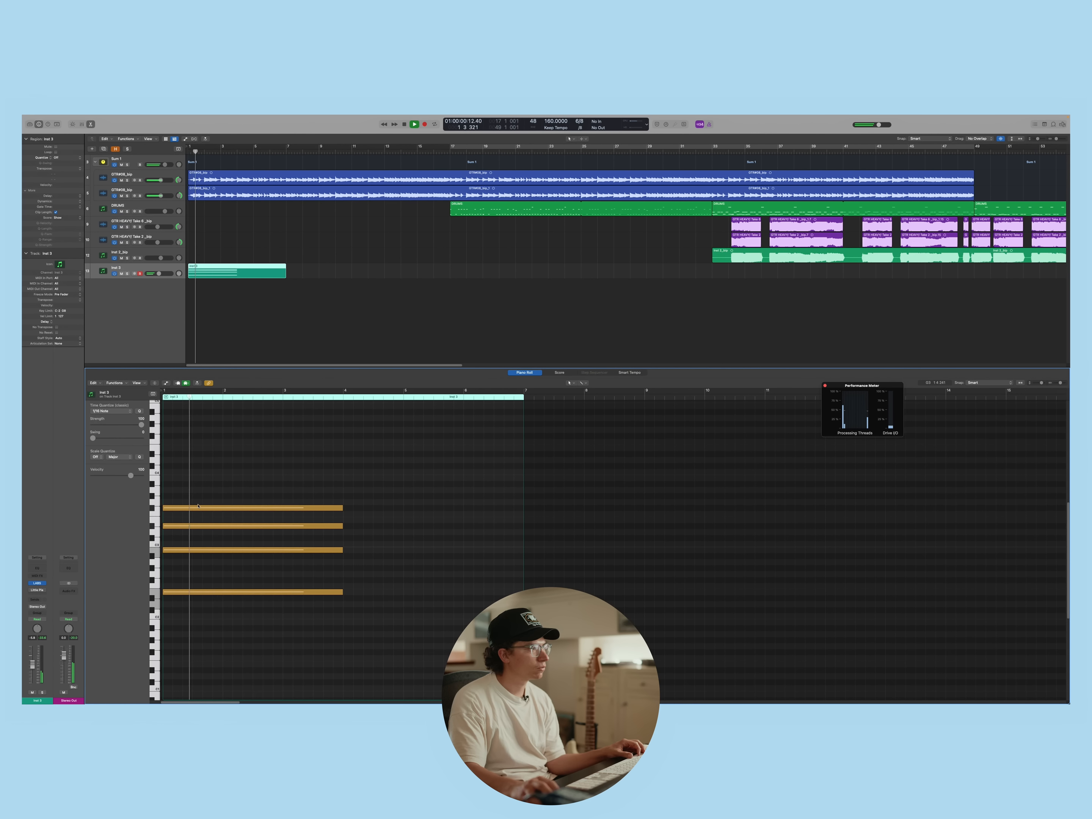
key("space")
left_click_drag(201, 508, 202, 487)
key("space")
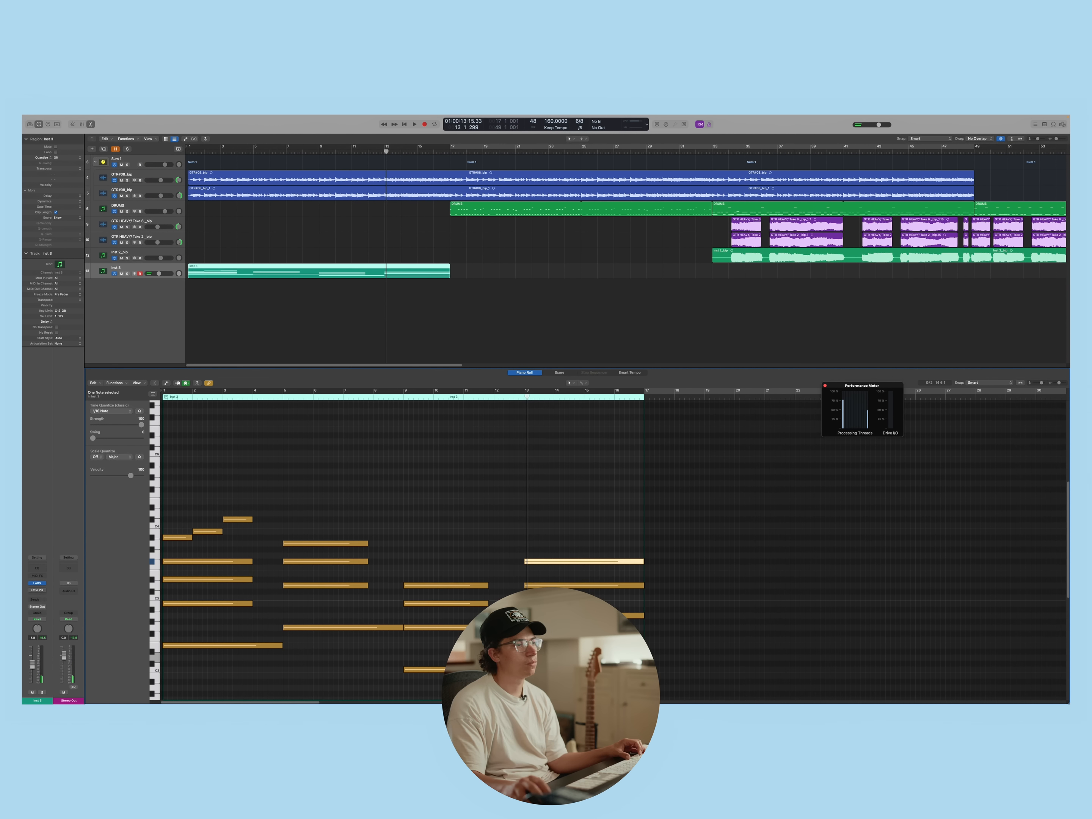
key("space")
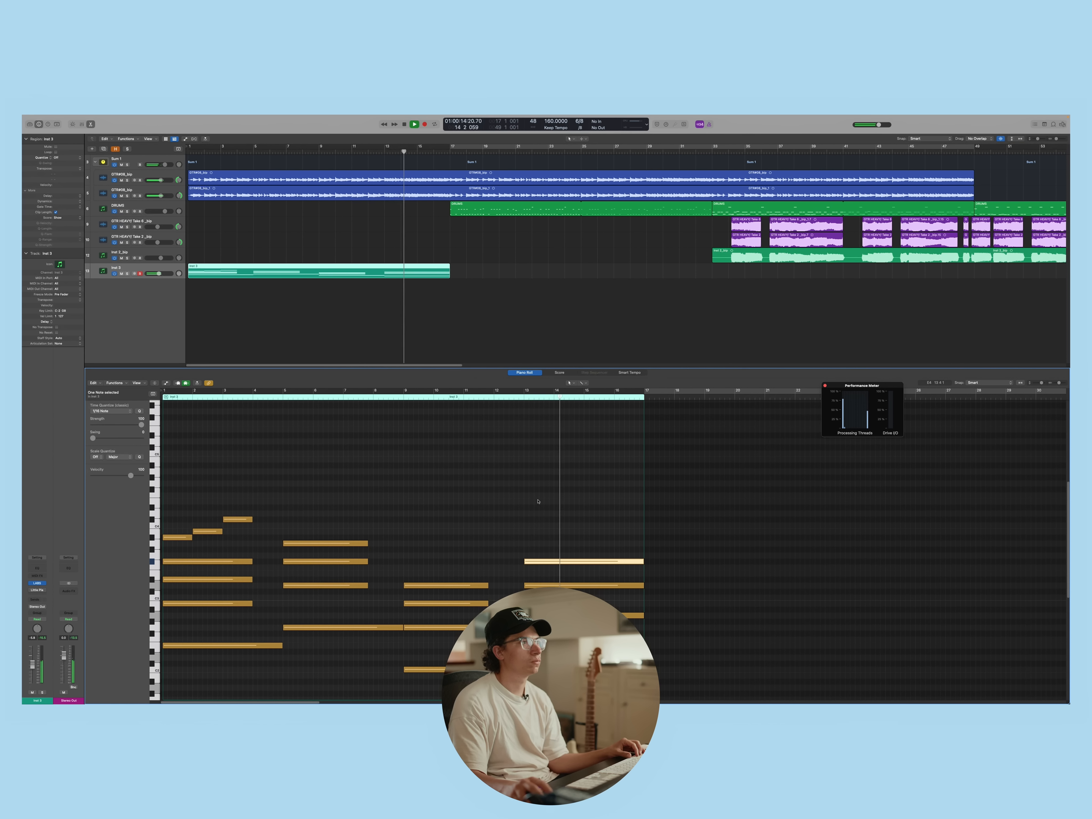
key("space")
left_click_drag(450, 267, 722, 281)
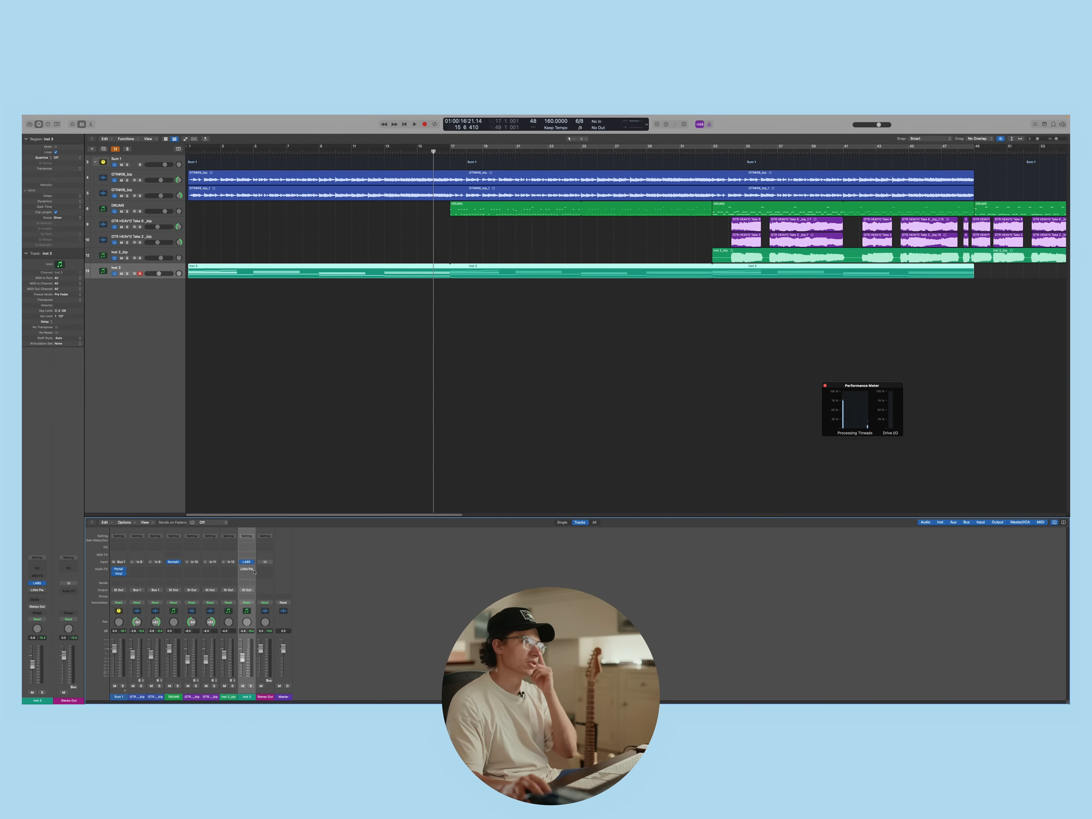
Remove Little Plate from the Inst 3 channel and insert a Channel EQ in its place
left_click(252, 571)
left_click(253, 571)
left_click(253, 571)
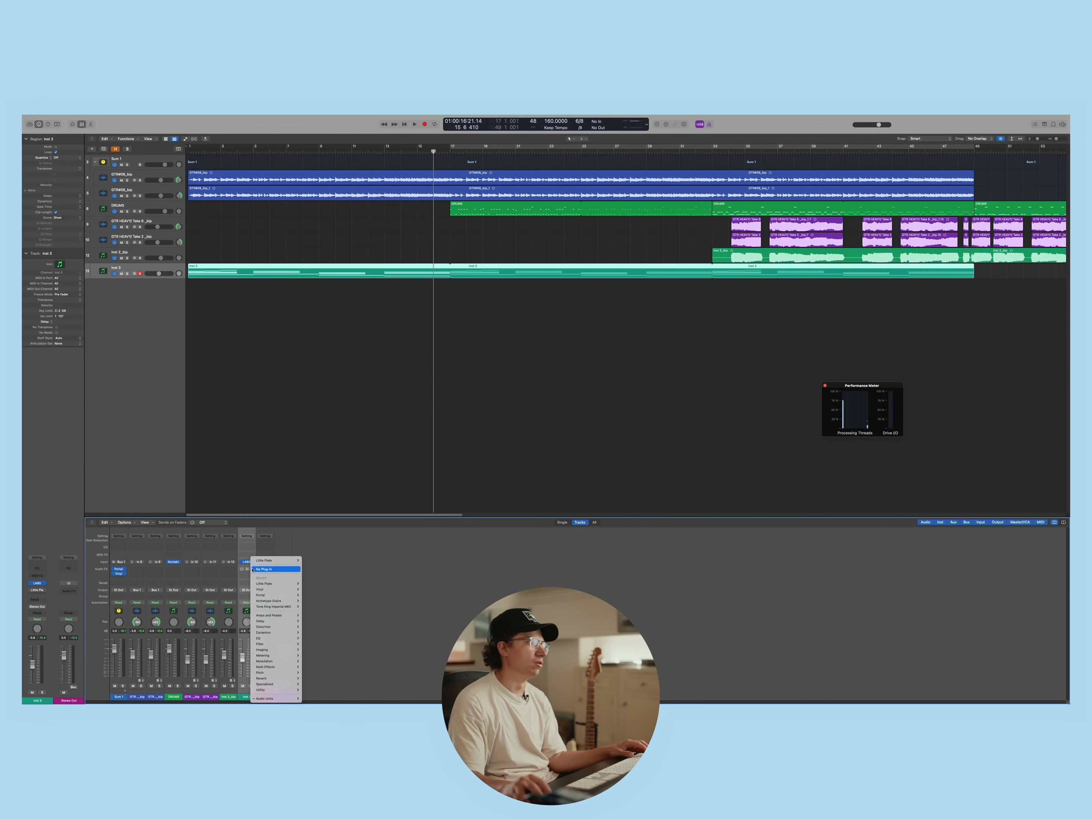
left_click(375, 581)
left_click(249, 572)
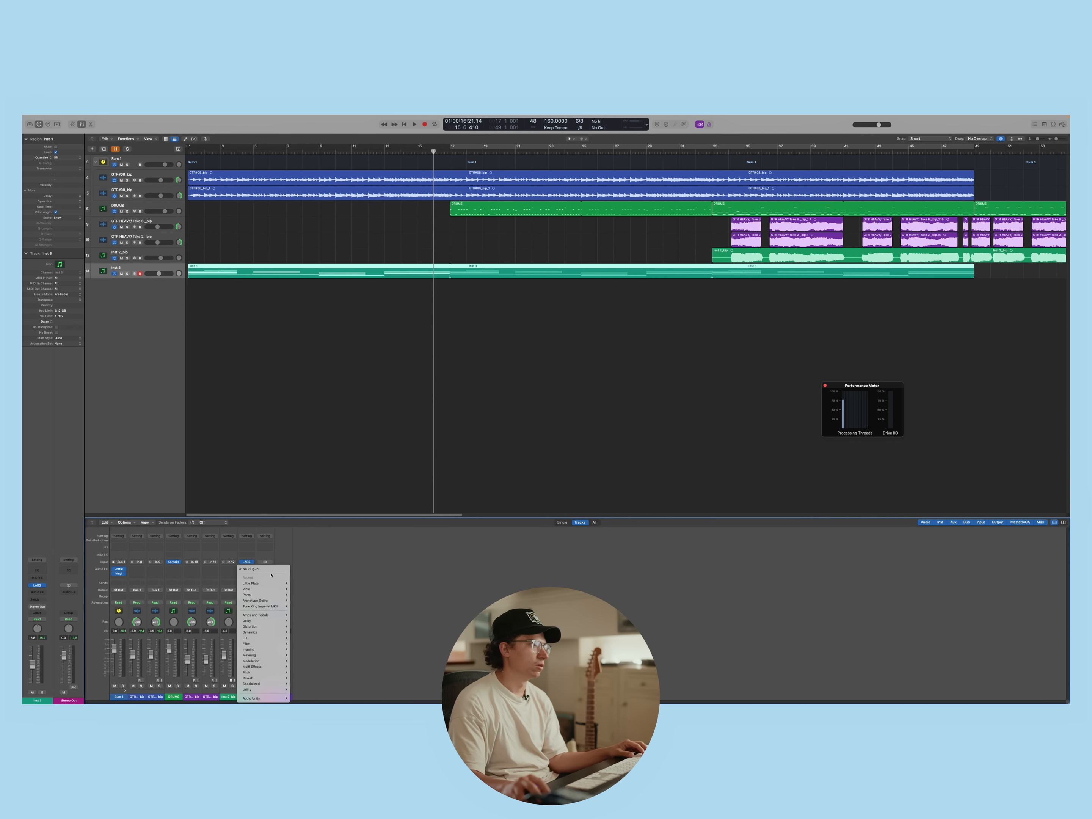
left_click(252, 583)
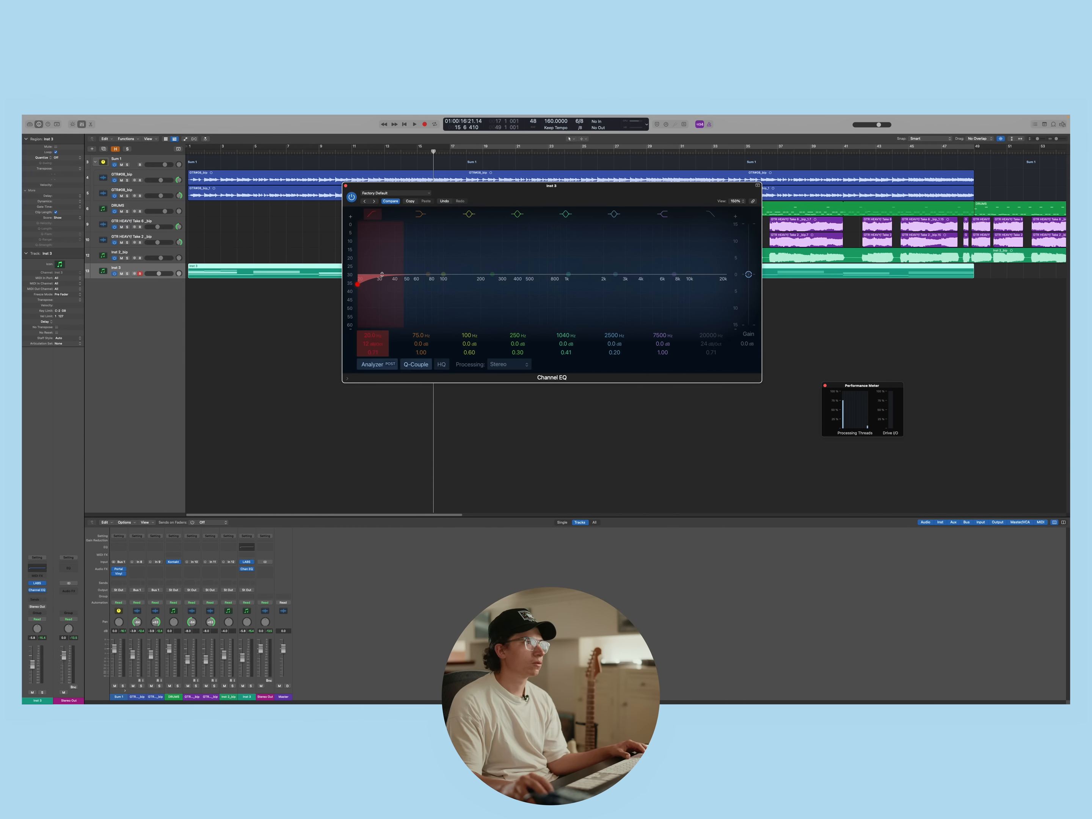
Set the Channel EQ low cut on Inst 3 to 194 Hz while the song plays, and close the EQ
left_click_drag(417, 284, 449, 284)
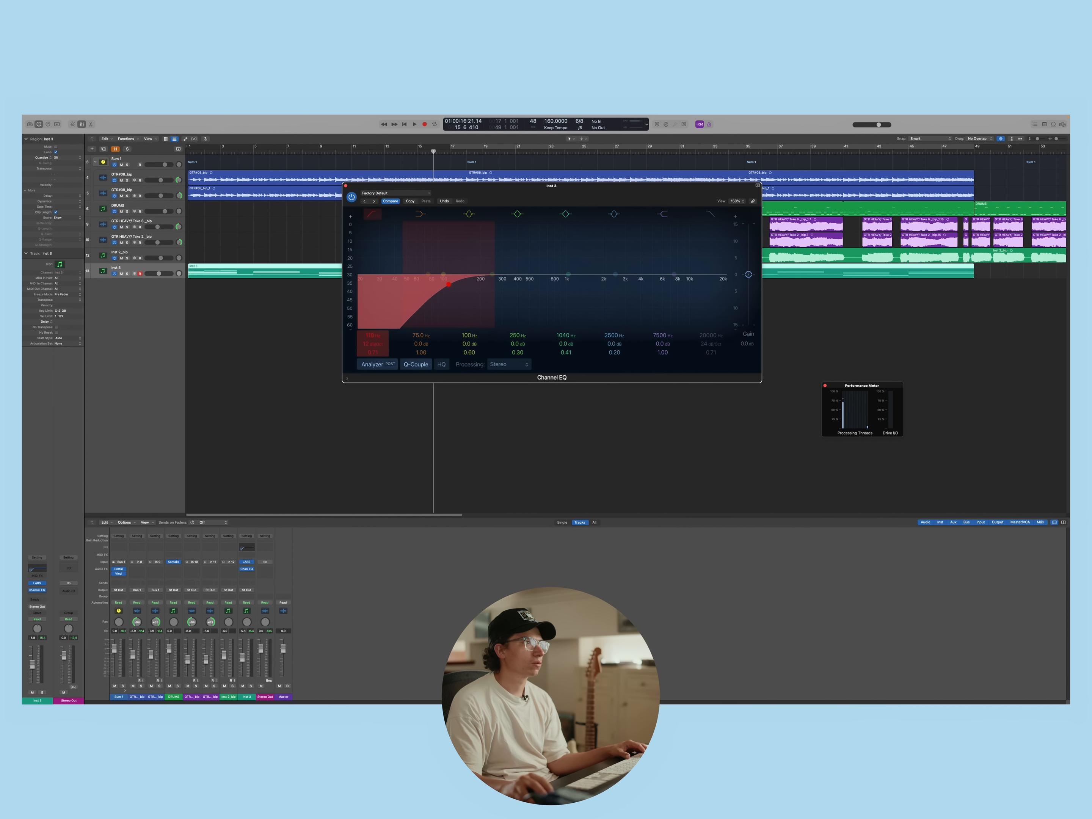
key("space")
left_click_drag(371, 336, 372, 318)
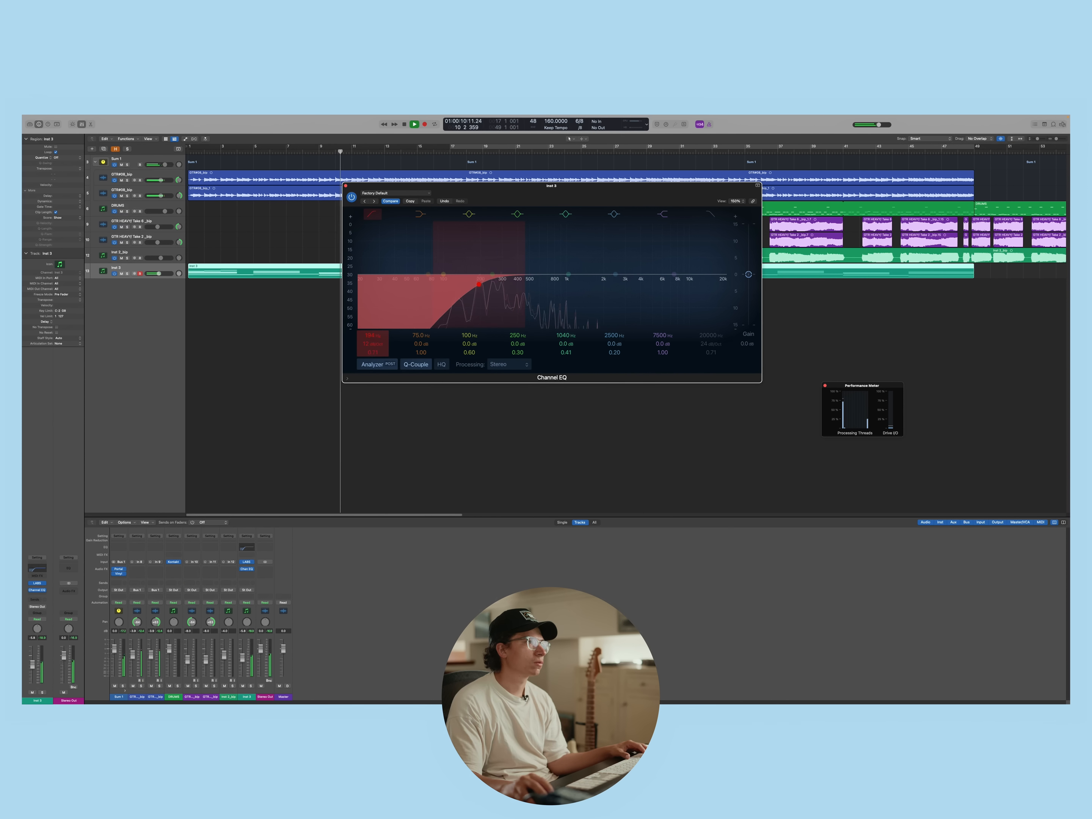
left_click(346, 186)
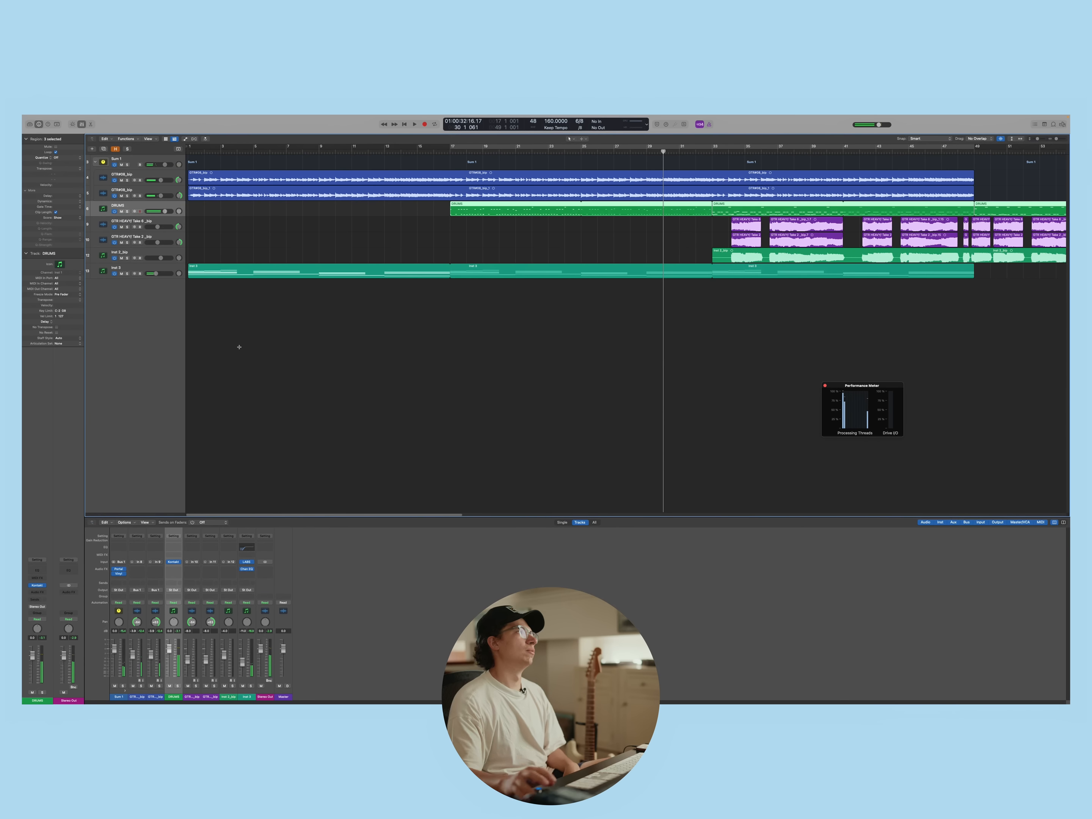
Duplicate the DRUMS track and move the drum region from bar 17 to bar 33 onto the new track
key("super+d")
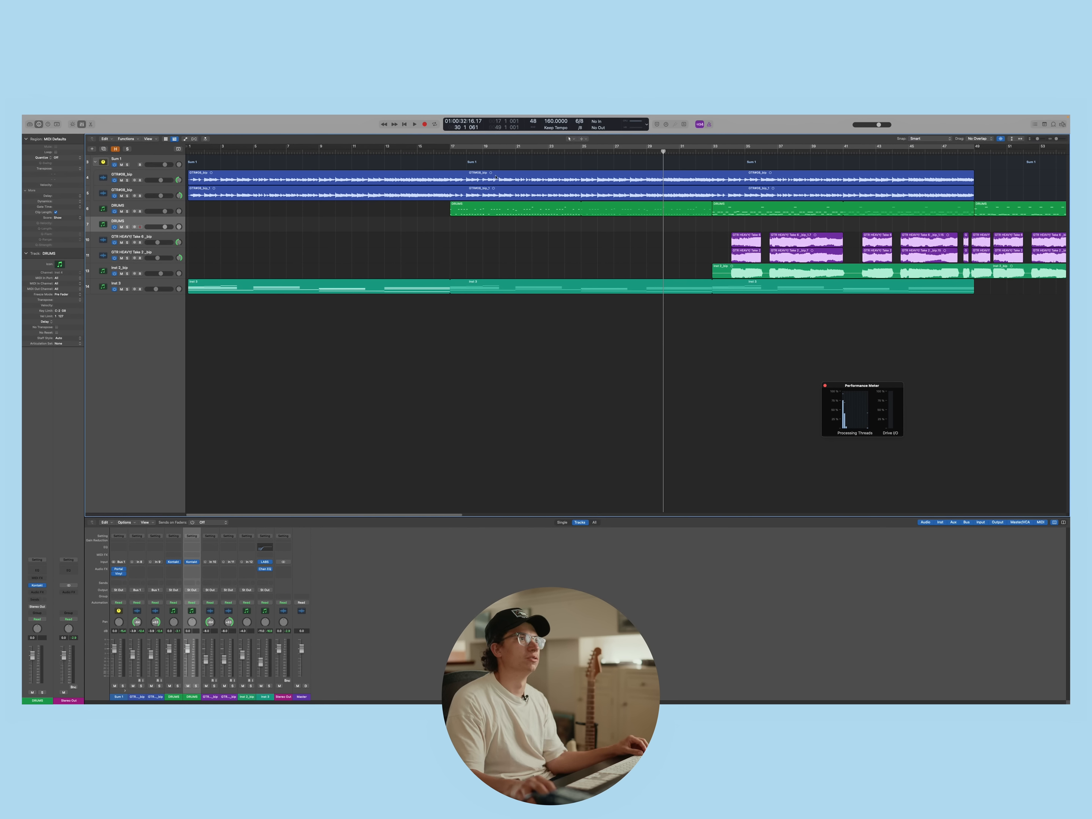
left_click_drag(525, 208, 524, 225)
left_click_drag(155, 208, 156, 225)
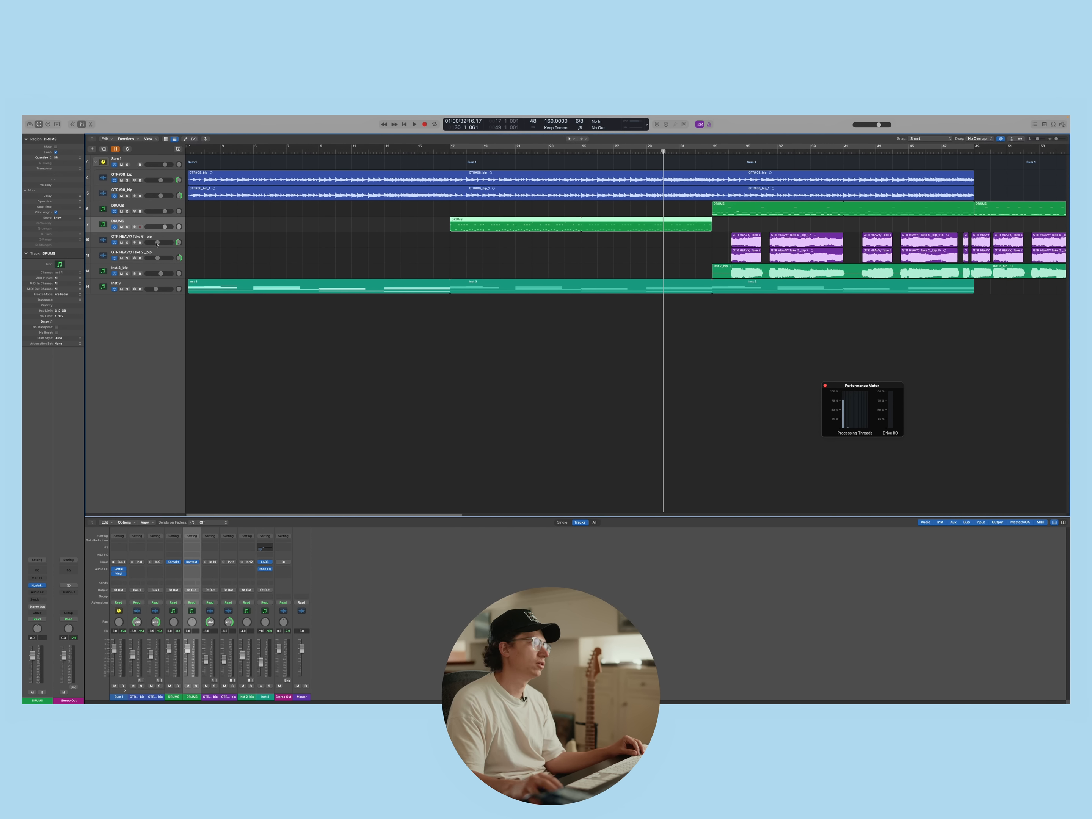